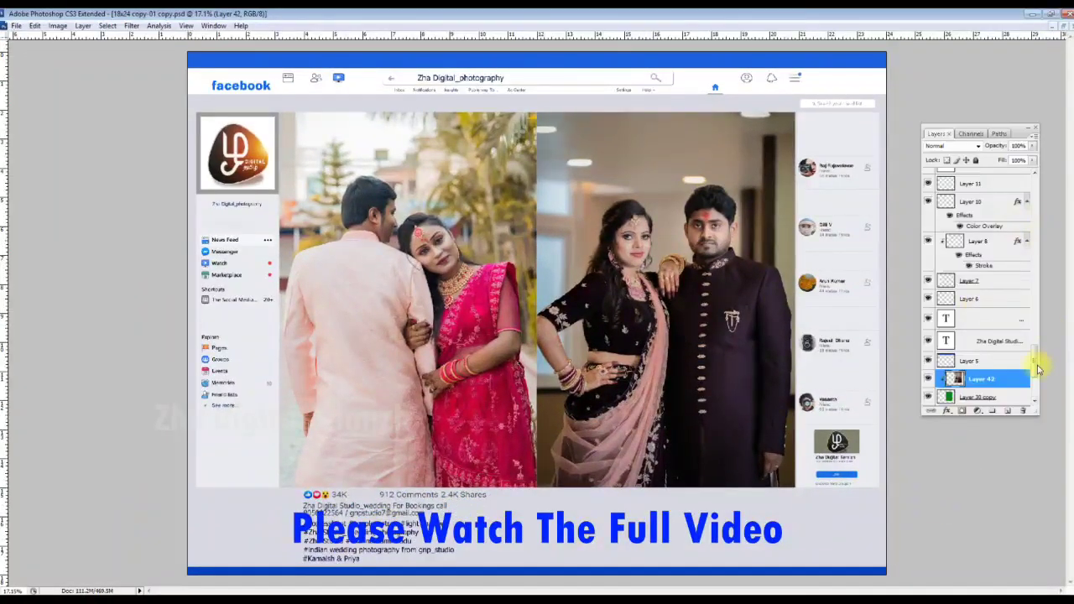
Drag the new photo into the pink placeholder and switch to full-workspace screen mode.
scroll(1037, 353, "up", 10)
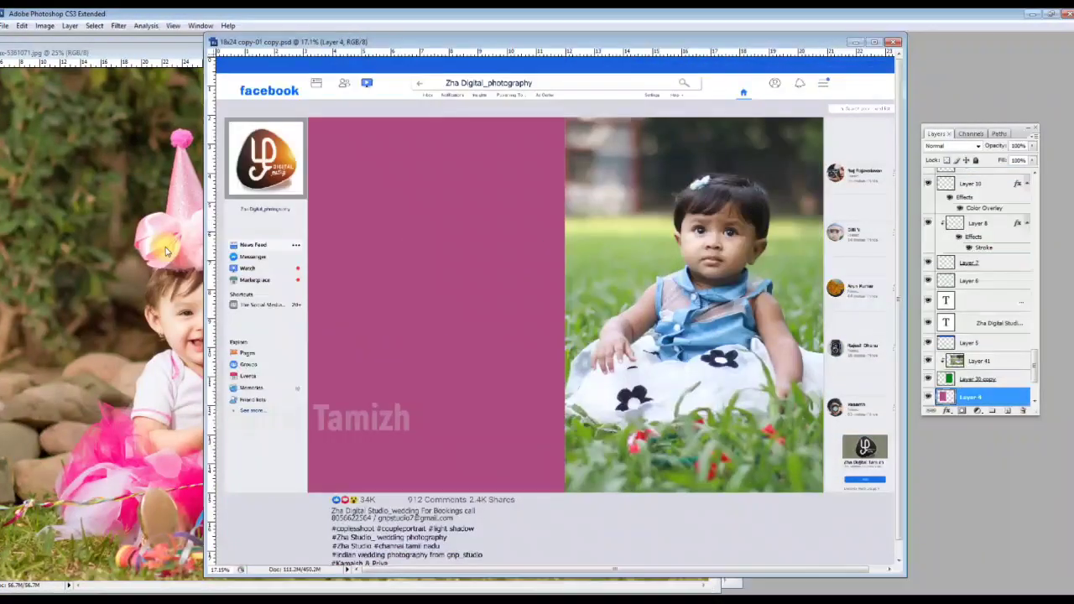
left_click_drag(146, 318, 528, 281)
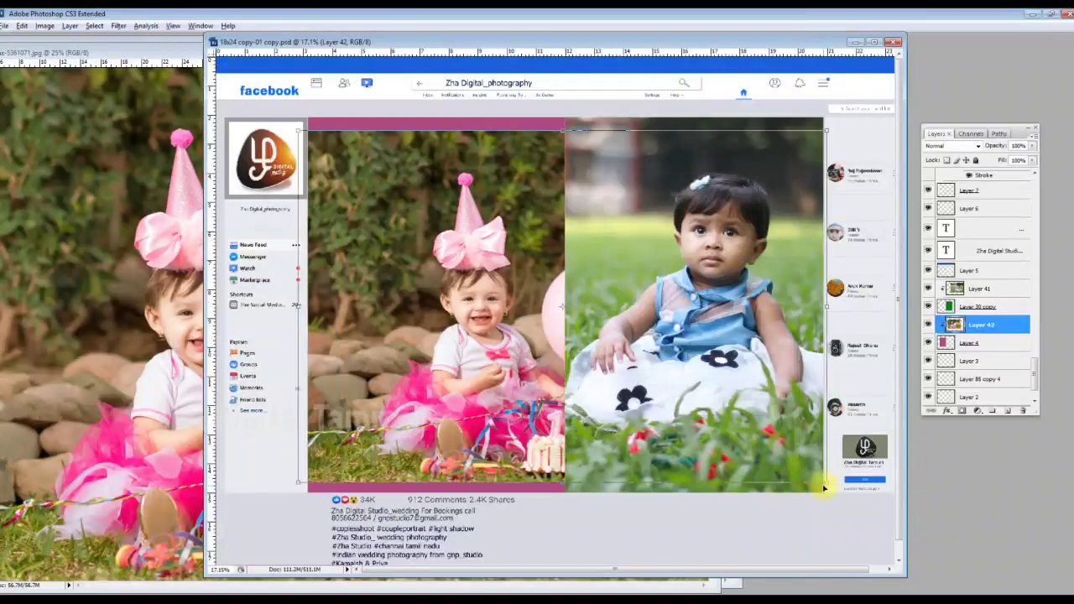
key("f")
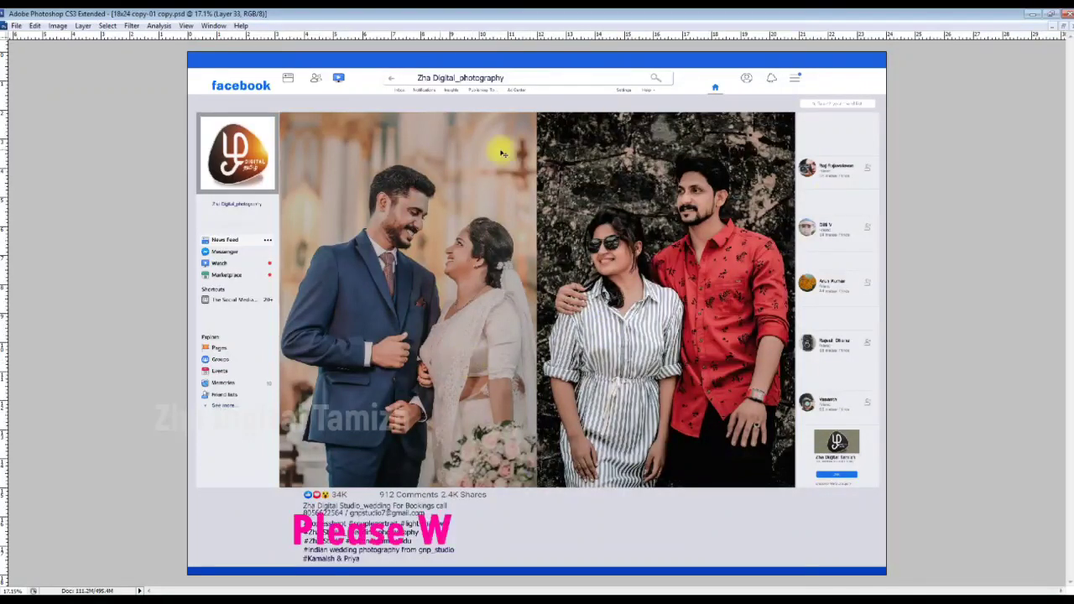
Show the Layers panel, delete the first couple photo layer, and select the other couple photo's layer.
key("F7")
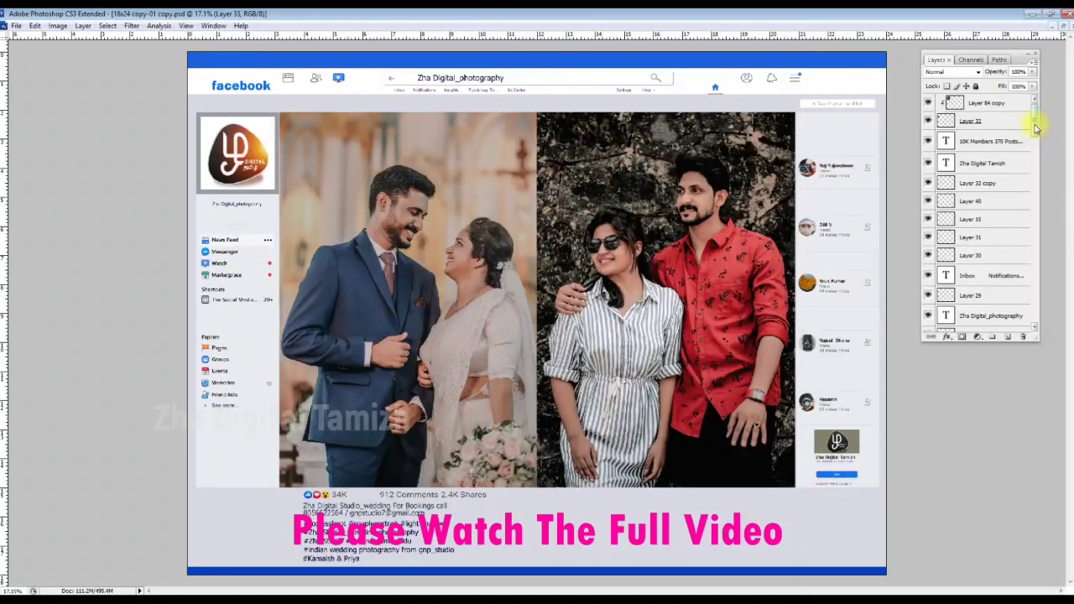
left_click_drag(1035, 126, 1051, 310)
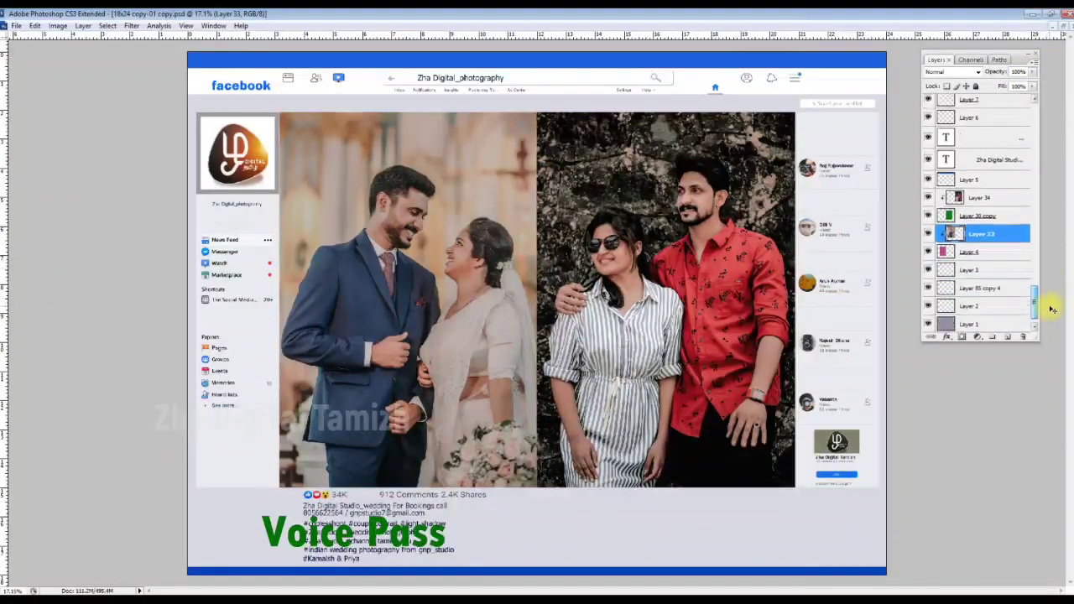
left_click_drag(1015, 61, 1005, 134)
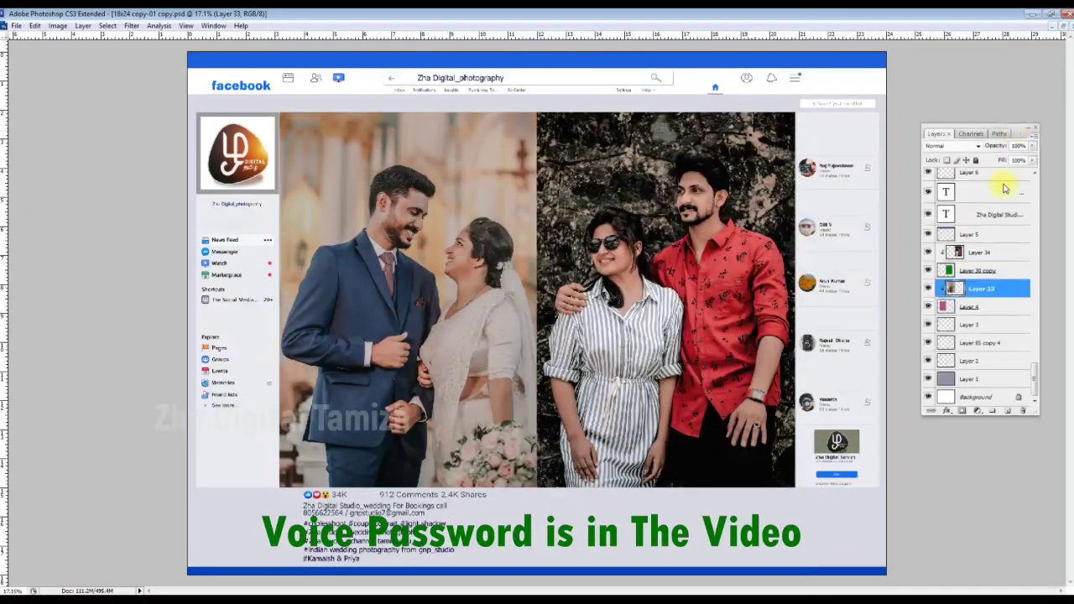
right_click(420, 324)
left_click(440, 340)
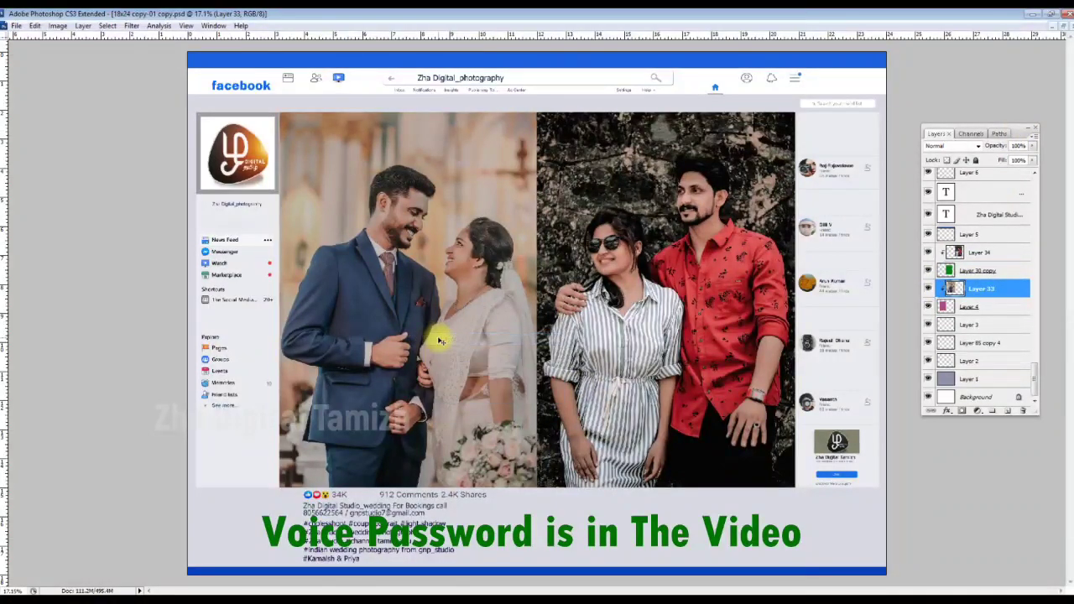
key("Delete")
right_click(621, 317)
left_click(650, 327)
Delete the remaining couple photo, then edit and commit the page title and page name texts.
key("Delete")
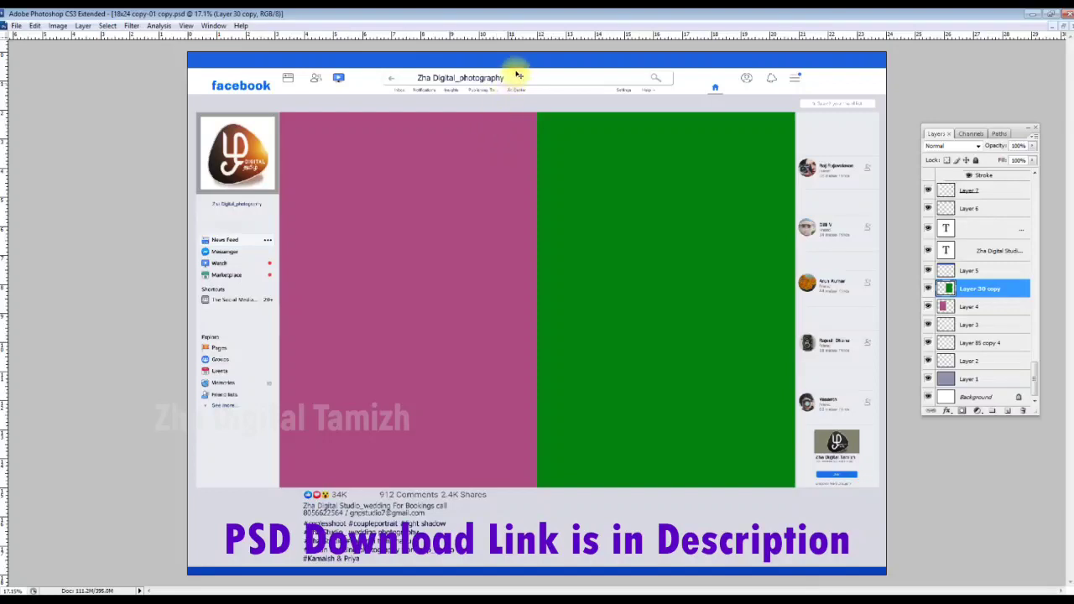
double_click(476, 81)
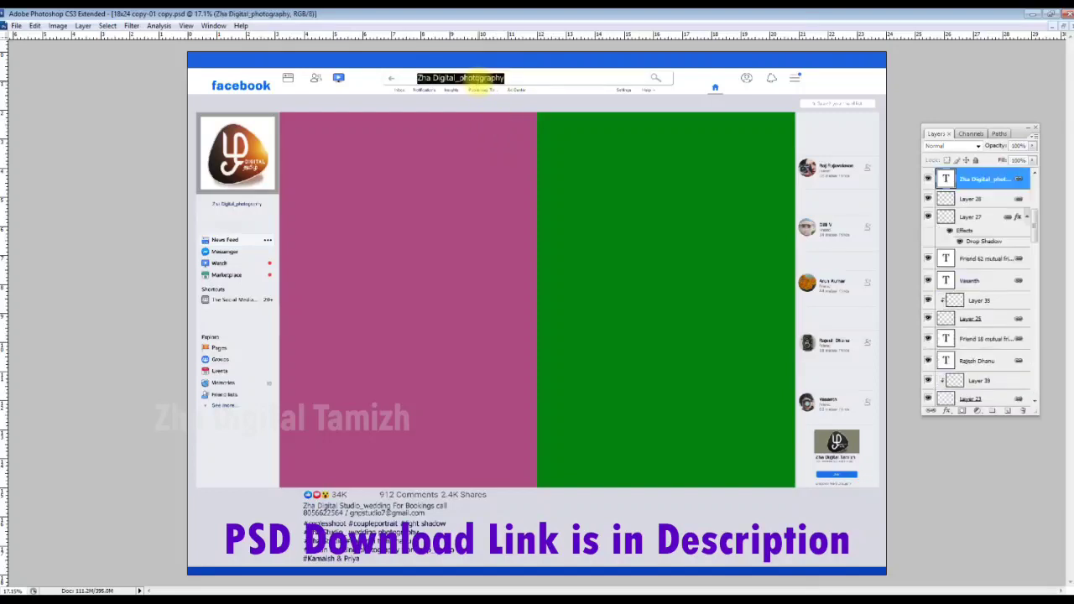
left_click(475, 92)
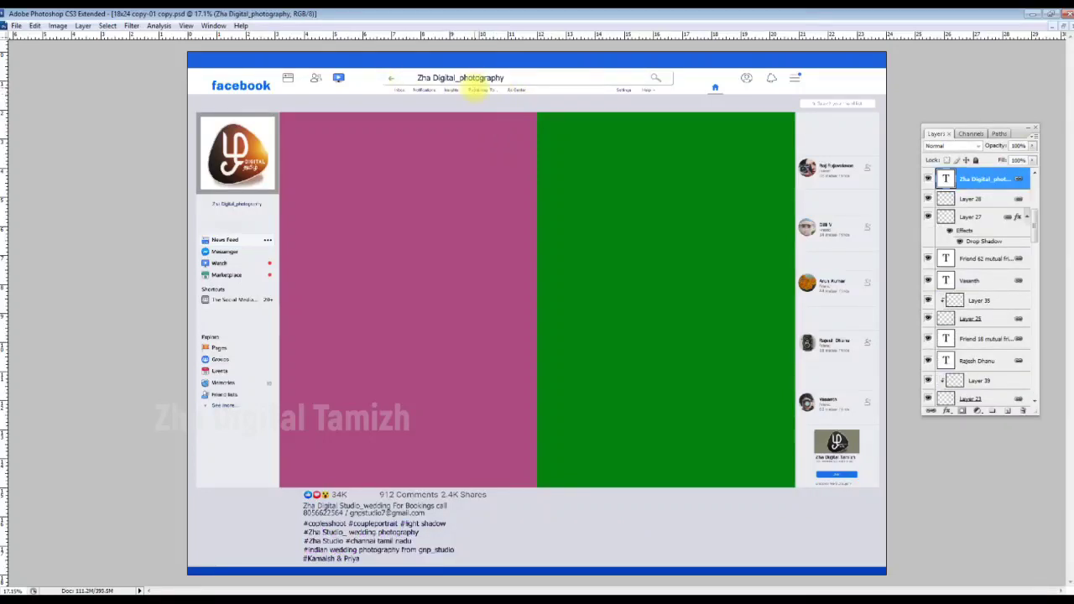
double_click(238, 205)
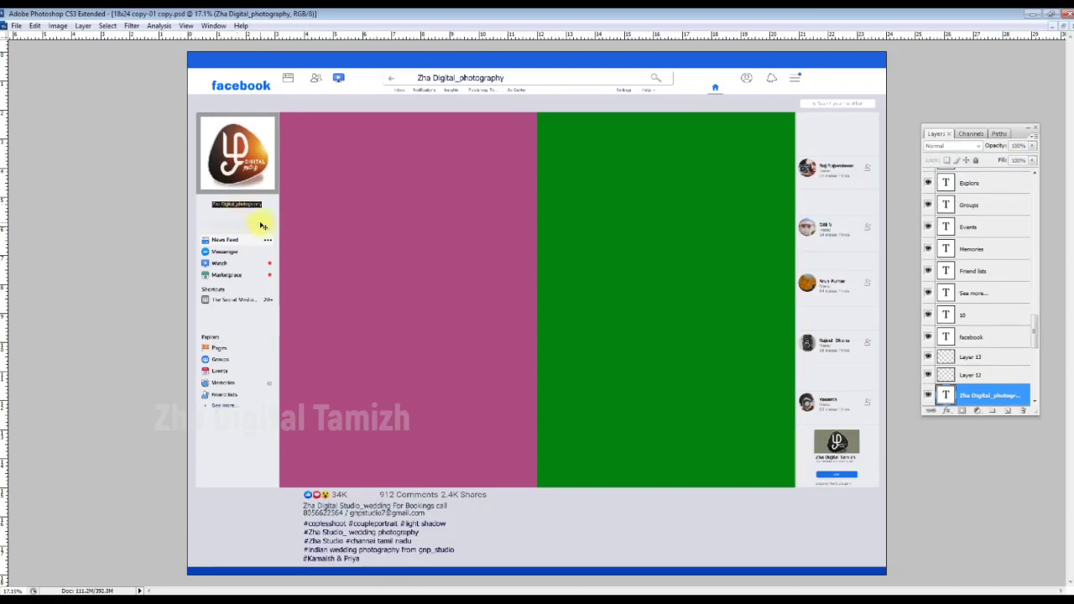
left_click(262, 225)
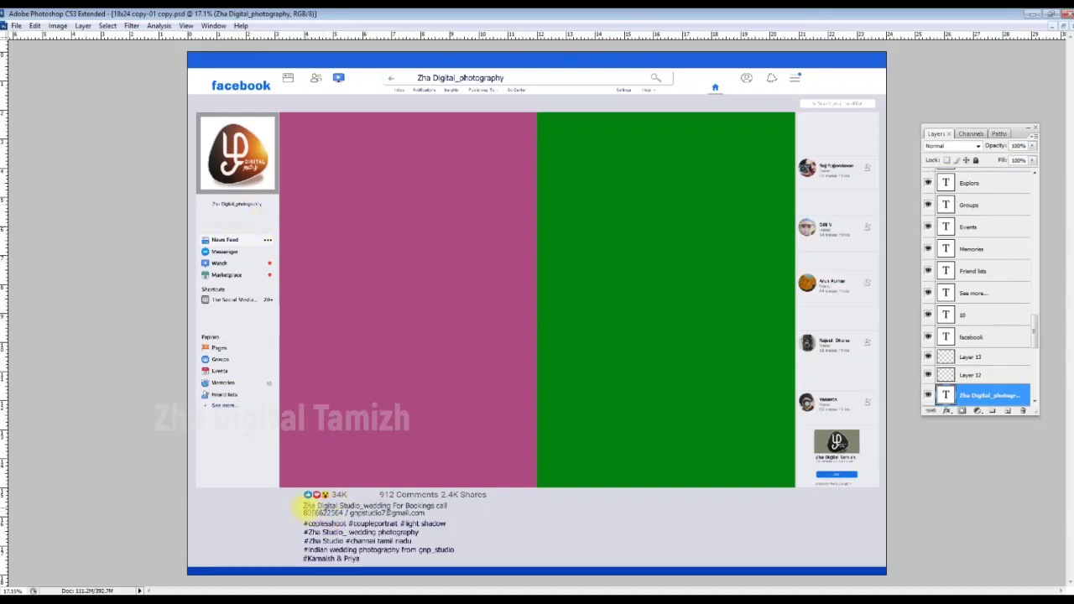
Edit and commit the caption's first two lines and its hashtag lines.
double_click(302, 507)
left_click(407, 530)
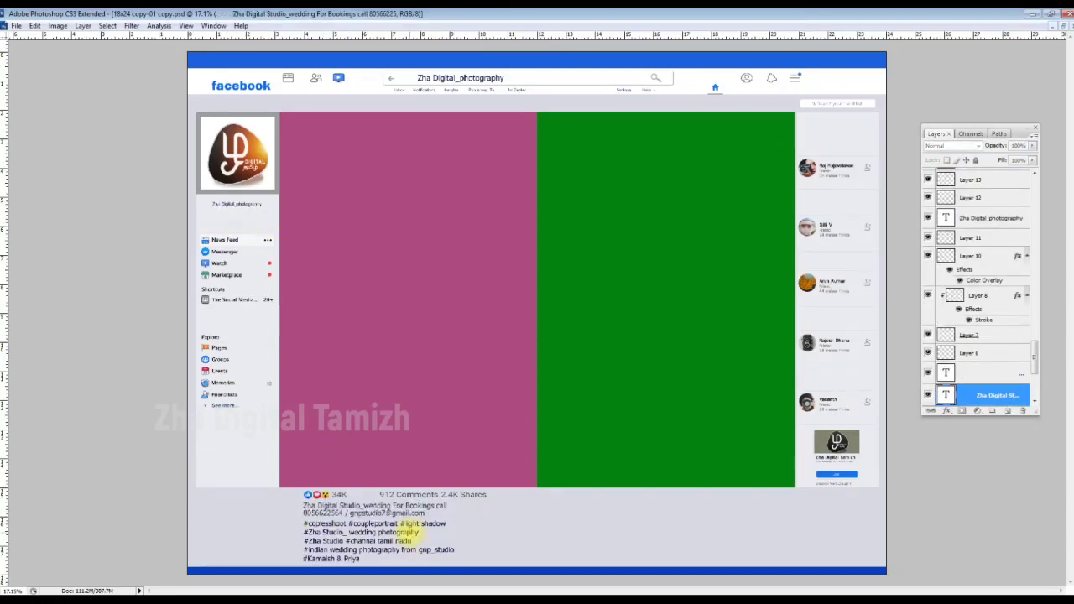
left_click_drag(321, 532, 361, 558)
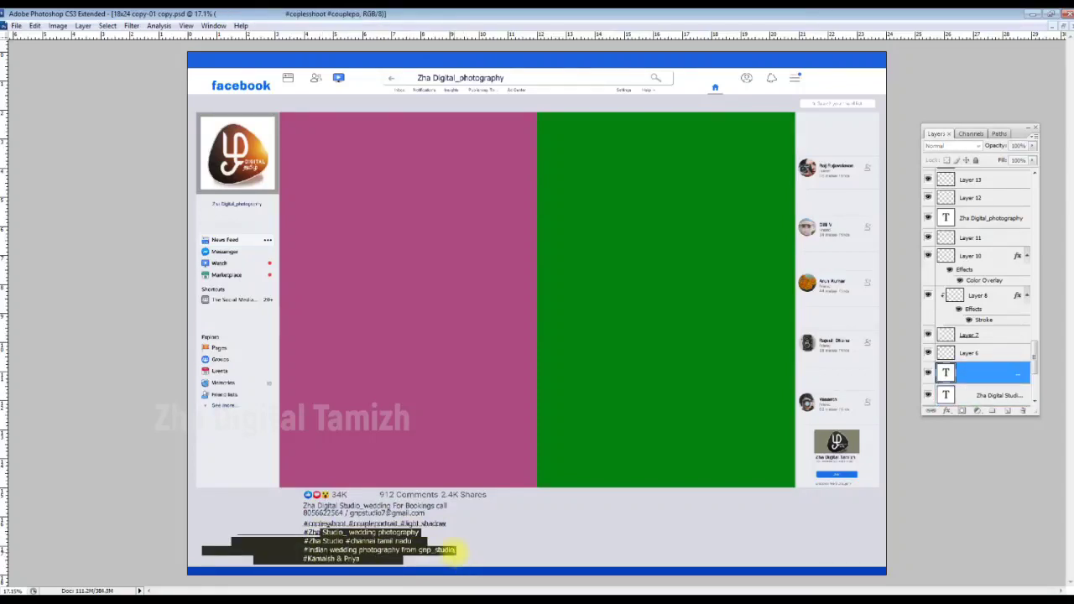
left_click(451, 549)
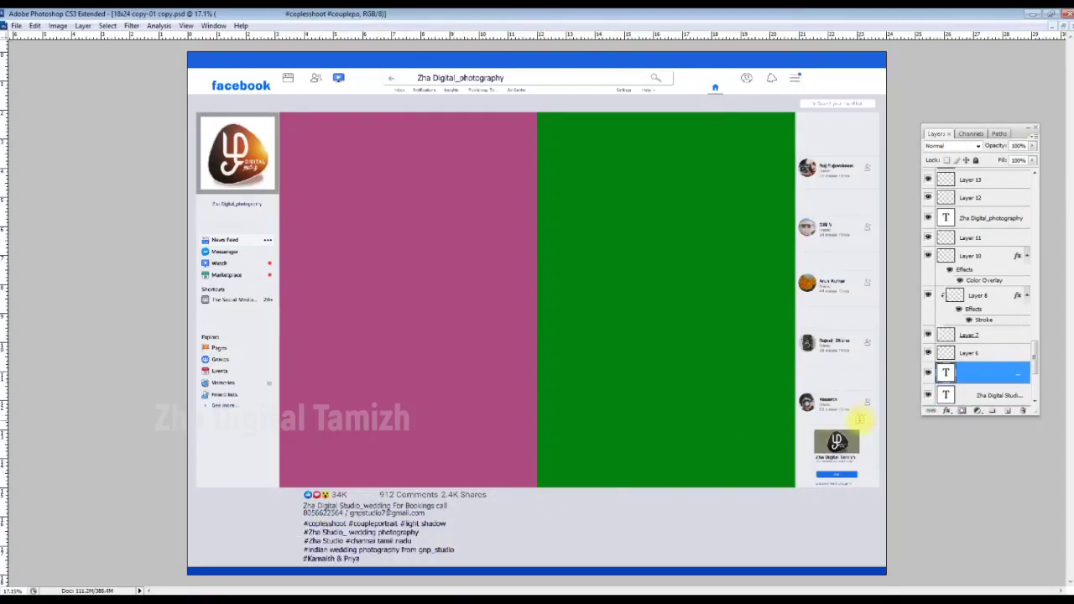
Check the friend-list name and mutual-friends texts, then switch to the 27-Facebook psd.PSD mockup.
double_click(828, 400)
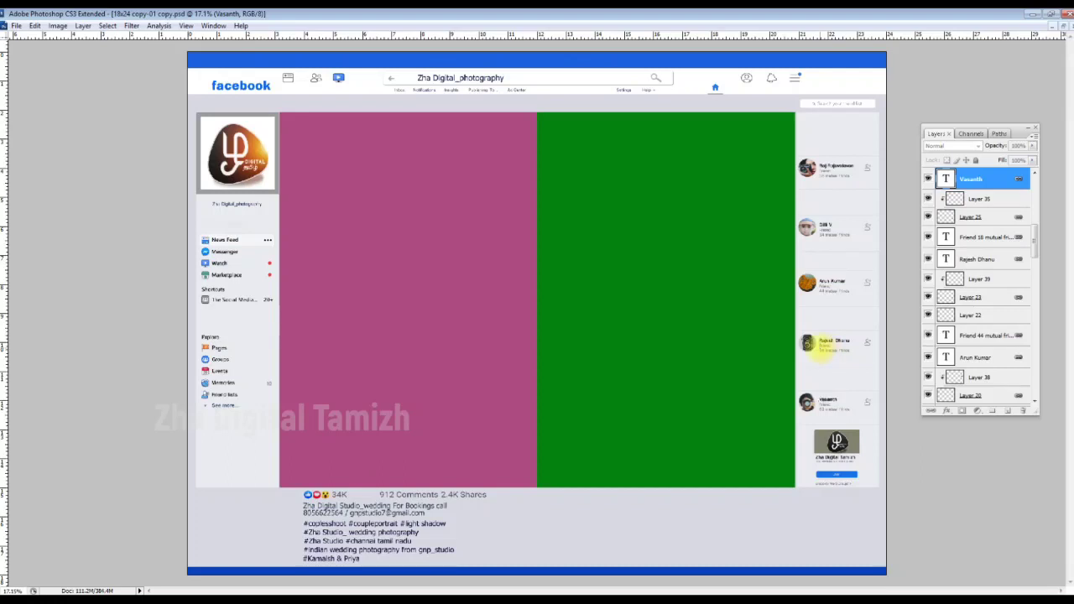
double_click(824, 345)
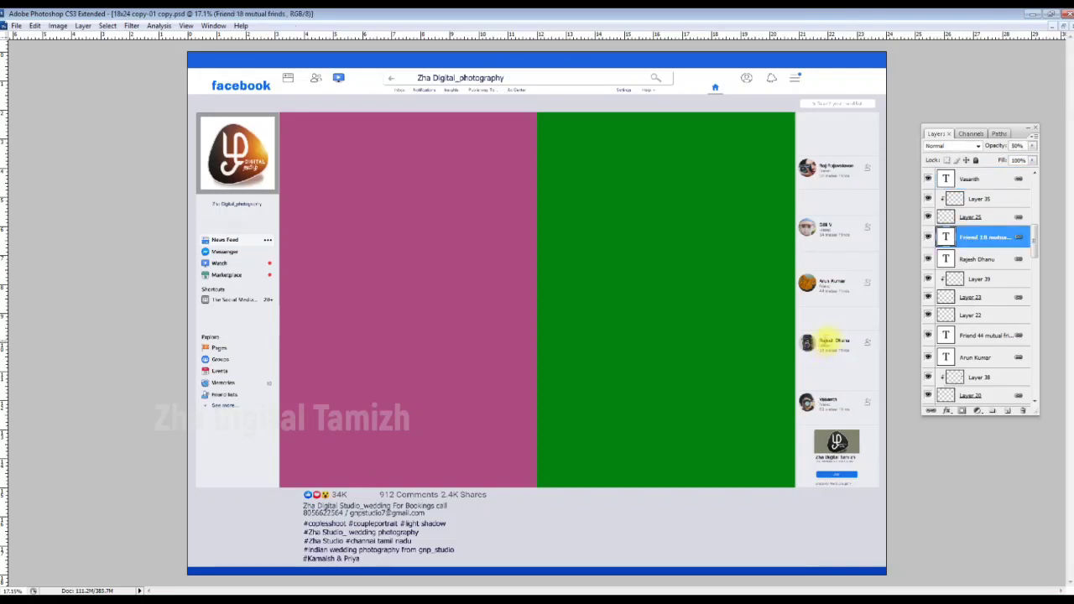
double_click(827, 341)
key("ctrl+Return")
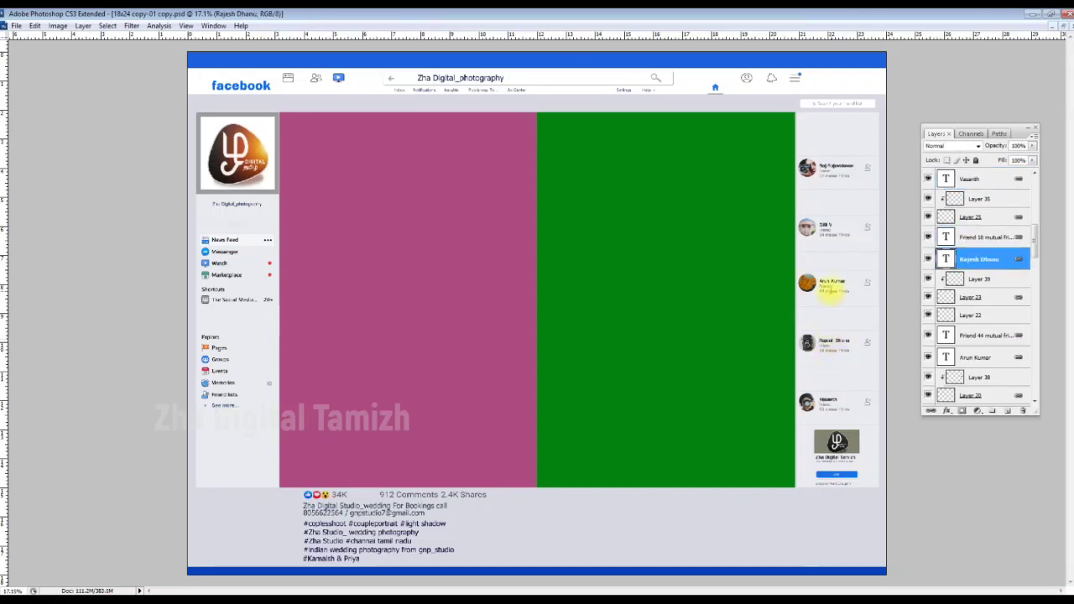
double_click(830, 288)
key("ctrl+Return")
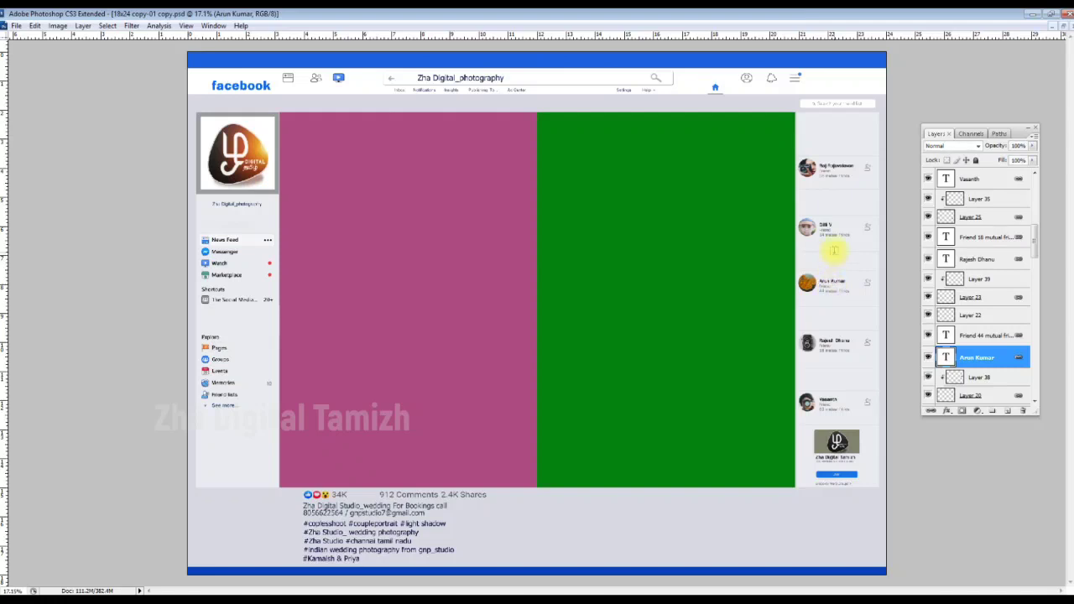
left_click(833, 236)
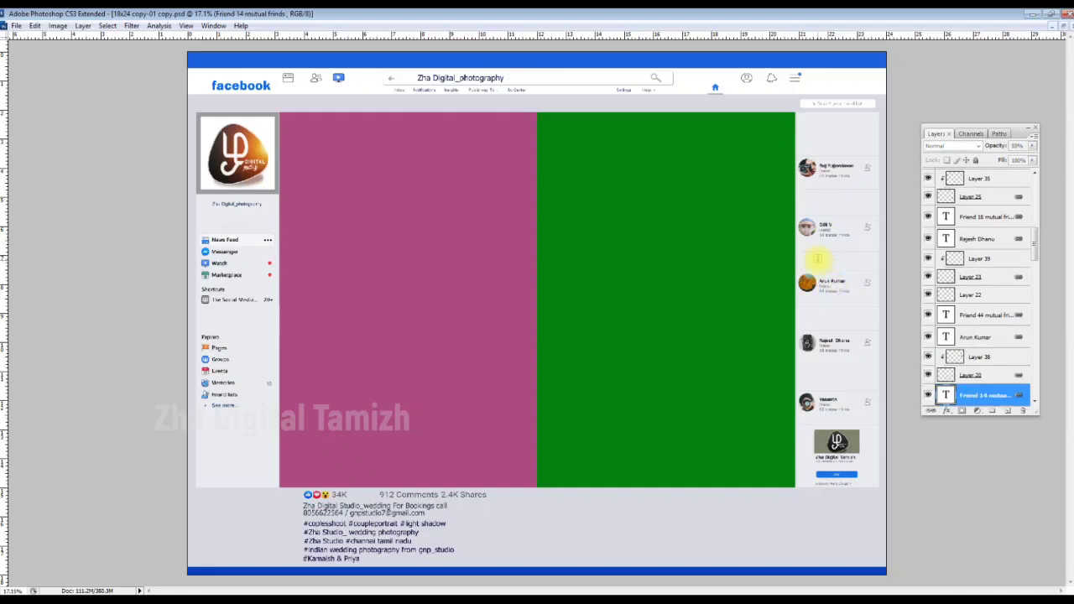
left_click(841, 167)
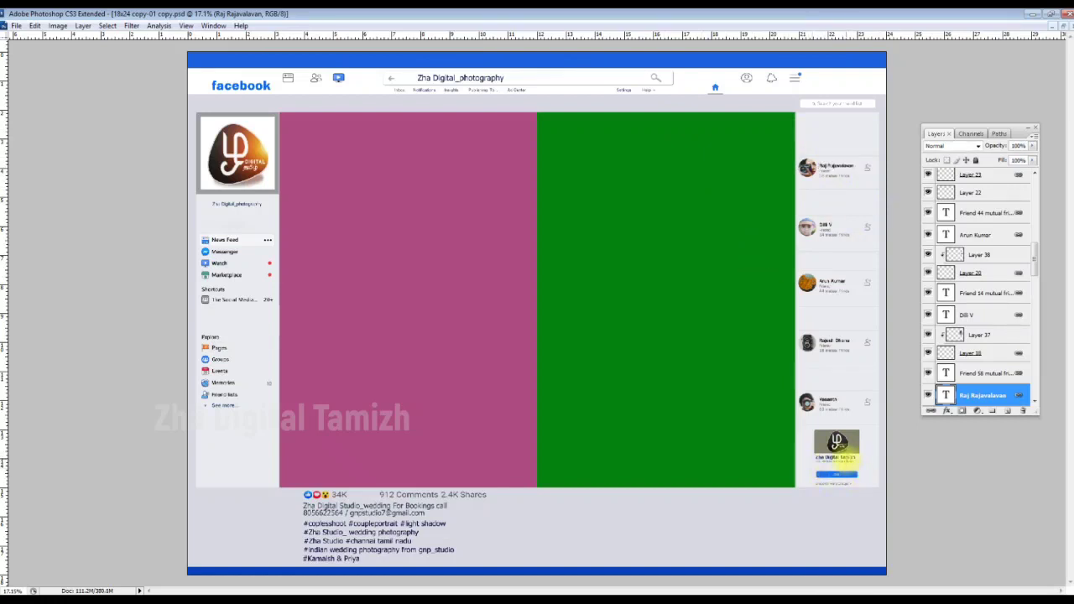
left_click(848, 458)
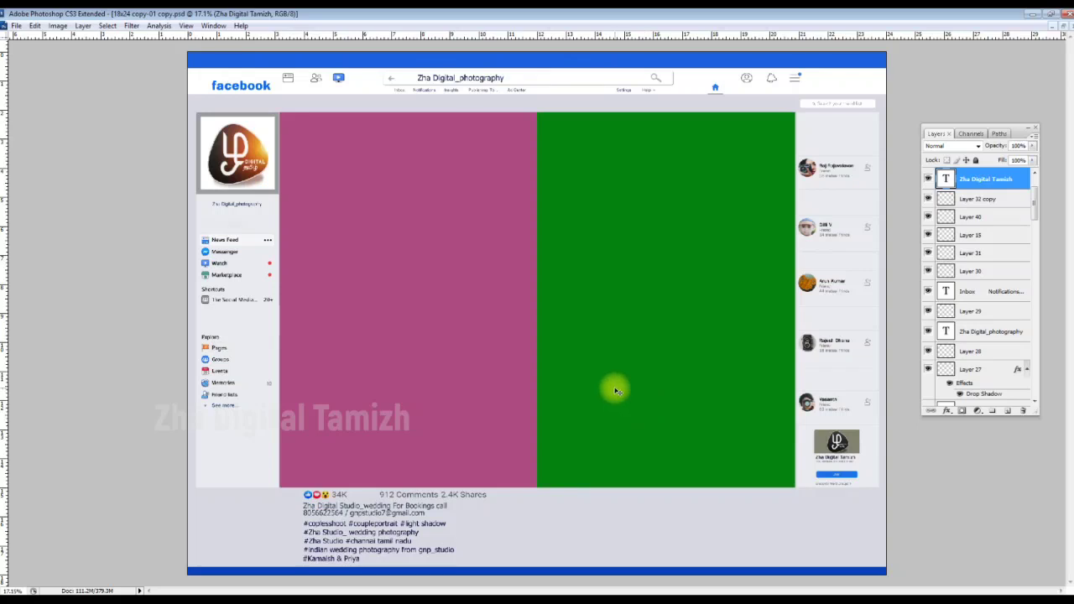
key("ctrl+Tab")
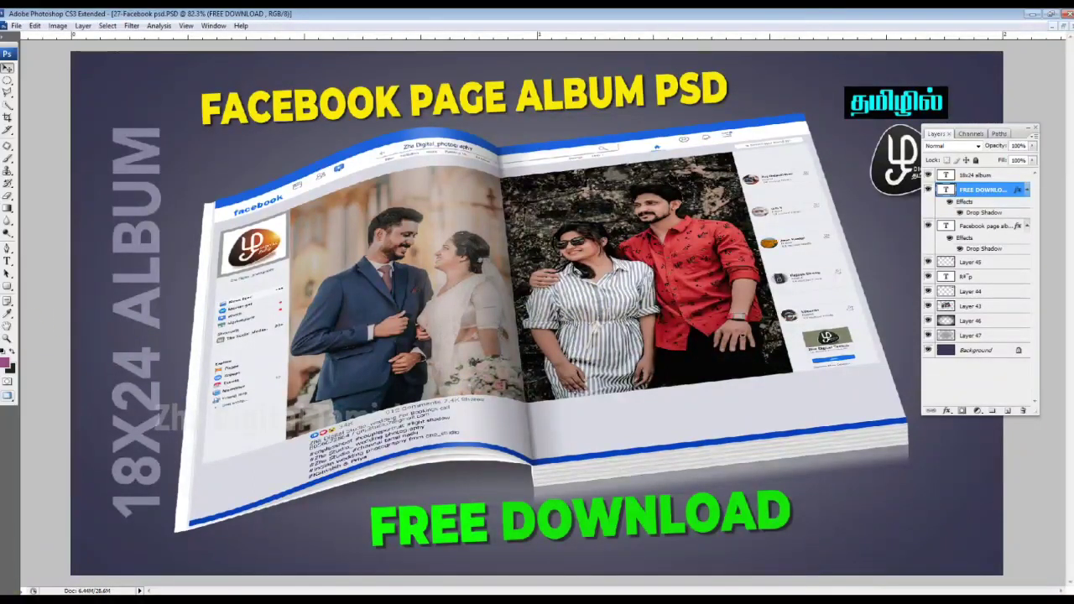
Open the Computer drive list from the Windows Start menu.
left_click(5, 593)
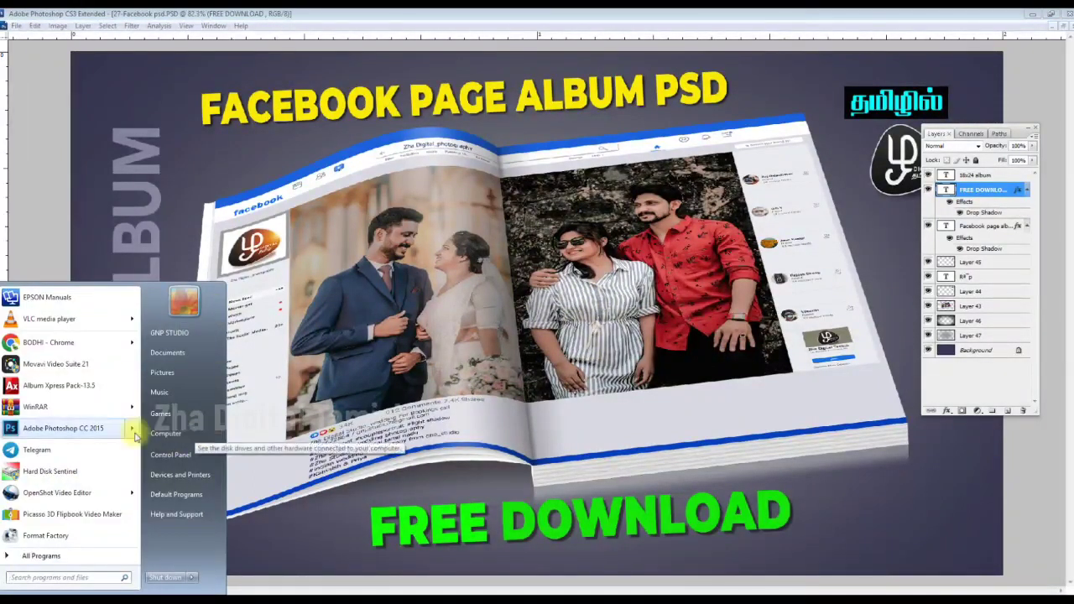
left_click(167, 434)
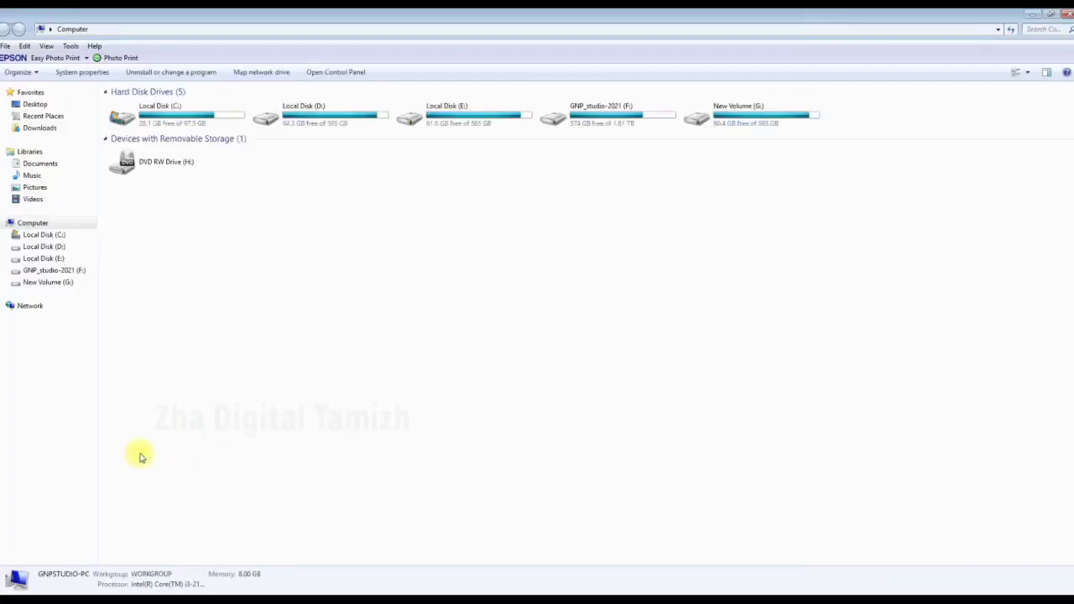
In Downloads, select the 27-Facebook page album psd archive and choose Extract Here.
left_click(36, 133)
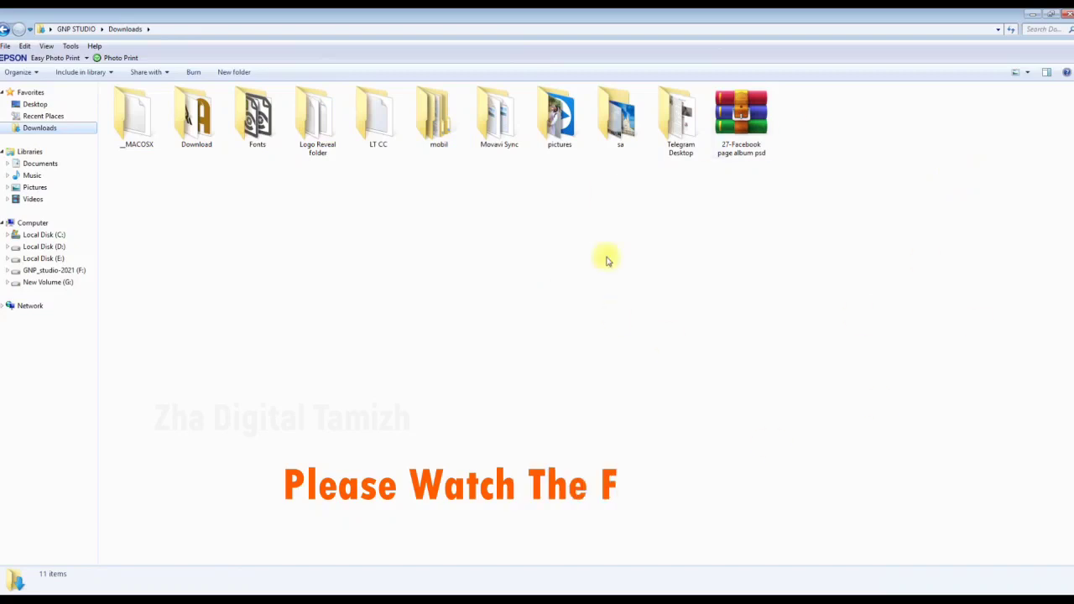
left_click_drag(760, 141, 691, 335)
mouse_move(742, 138)
left_mouse_down()
mouse_move(743, 247)
mouse_move(745, 237)
left_mouse_up()
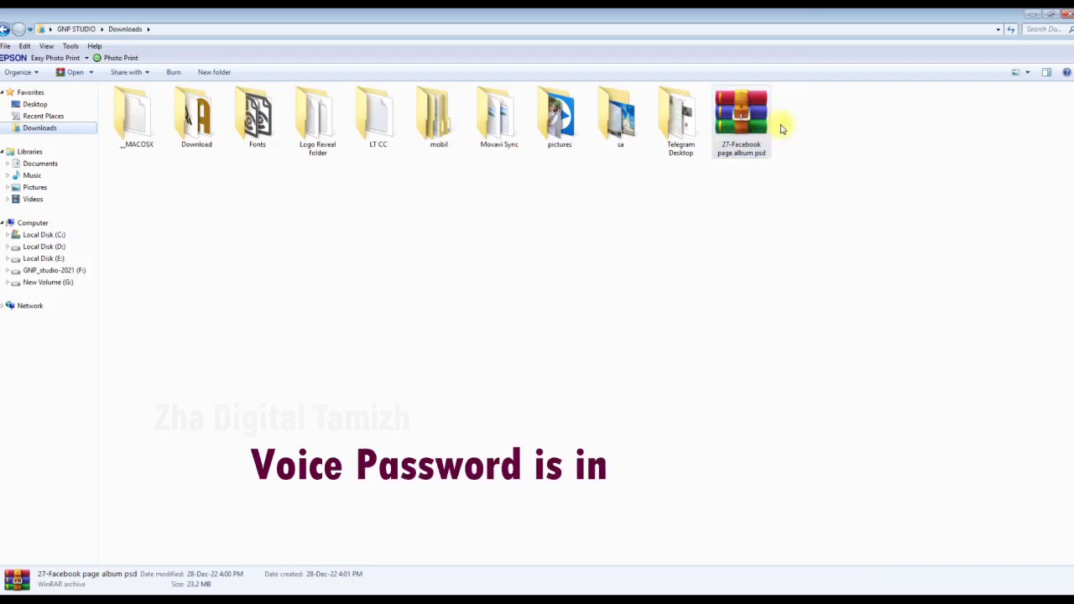
right_click(742, 119)
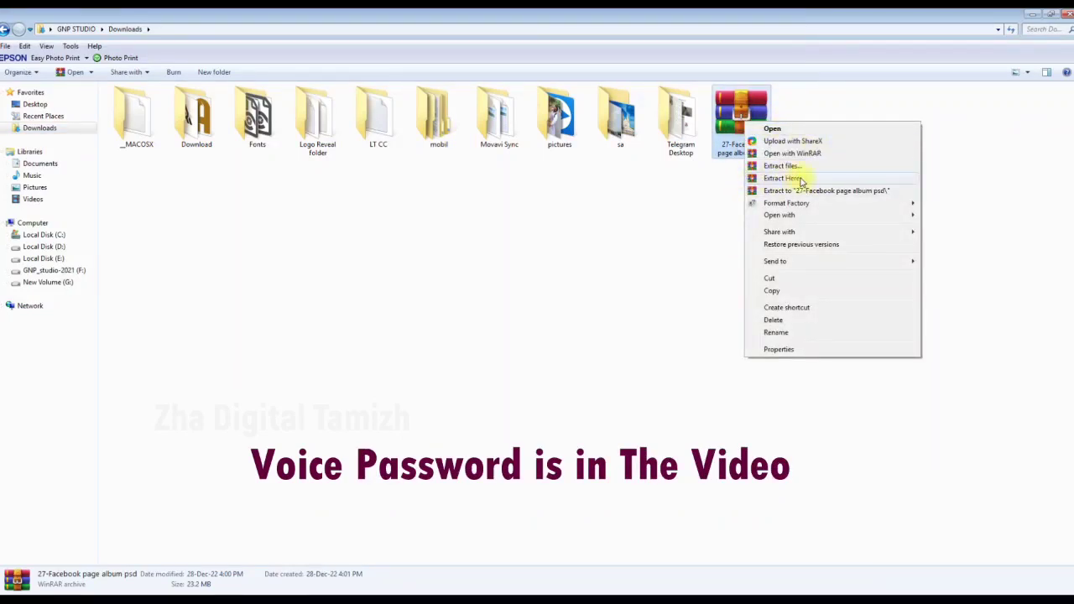
left_click(802, 179)
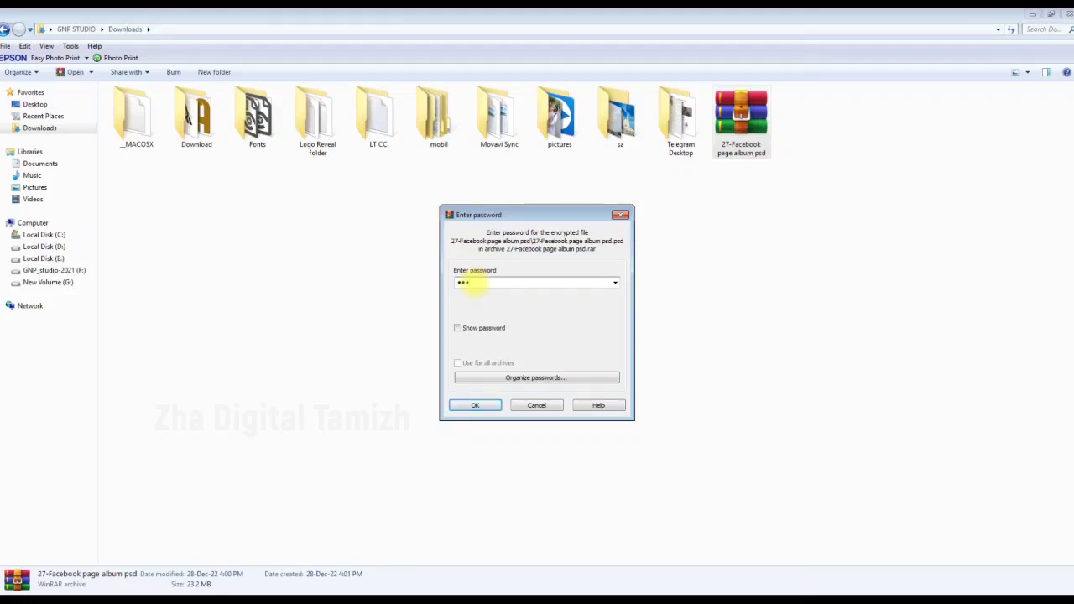
Confirm the password, open the extracted 27-Facebook page album psd folder, and drag its PSD into Photoshop.
left_click(472, 406)
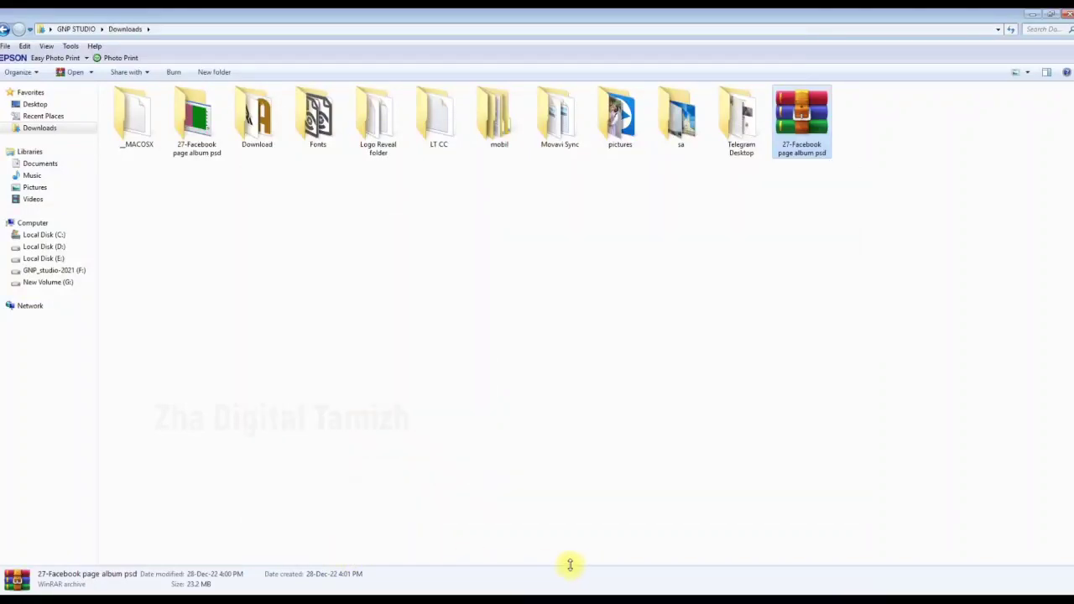
double_click(195, 133)
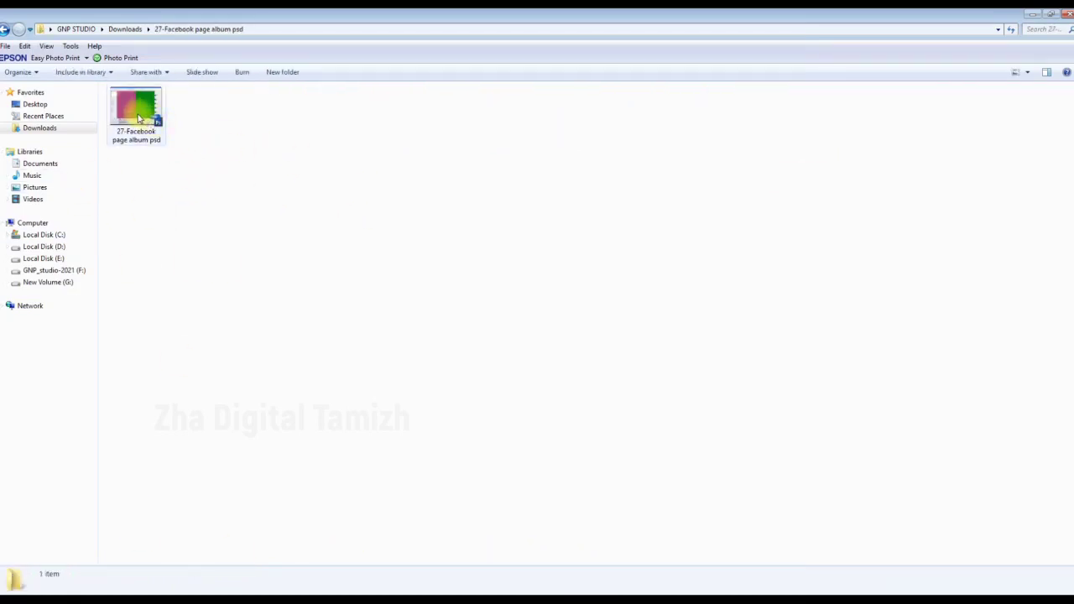
mouse_move(139, 118)
left_mouse_down()
mouse_move(225, 593)
mouse_move(365, 298)
left_mouse_up()
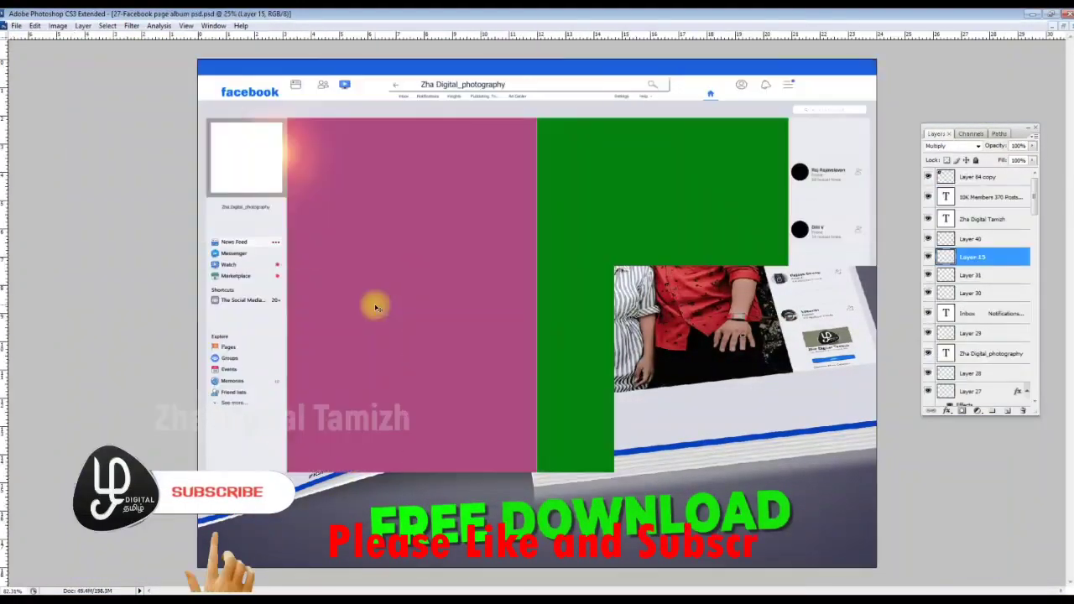
Fit the template to the window, open the balloon and baby-in-grass photos, and float the grass photo's window.
key("ctrl+0")
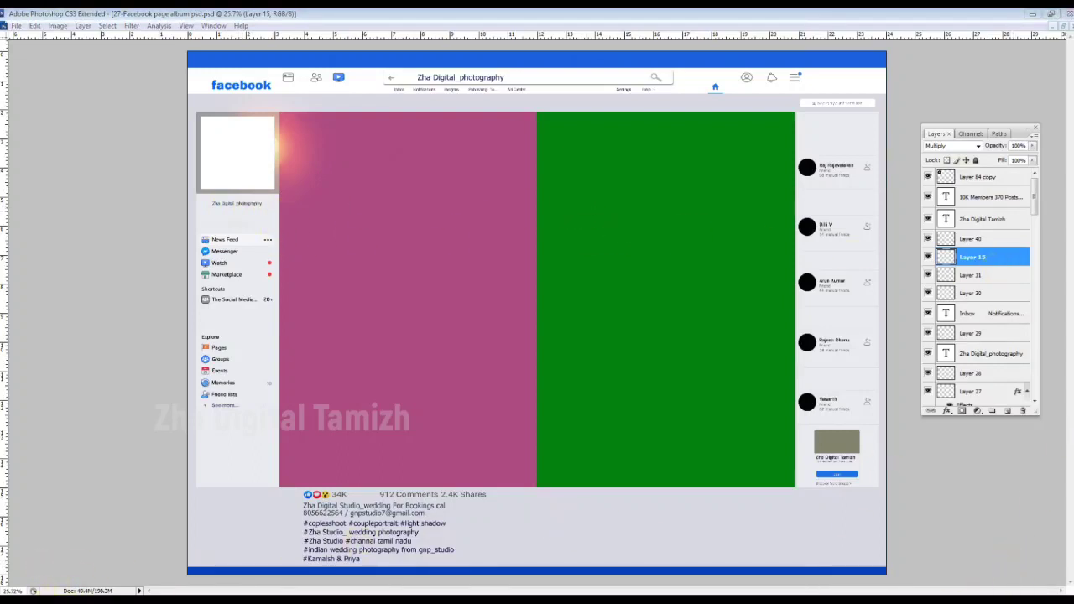
left_click(33, 563)
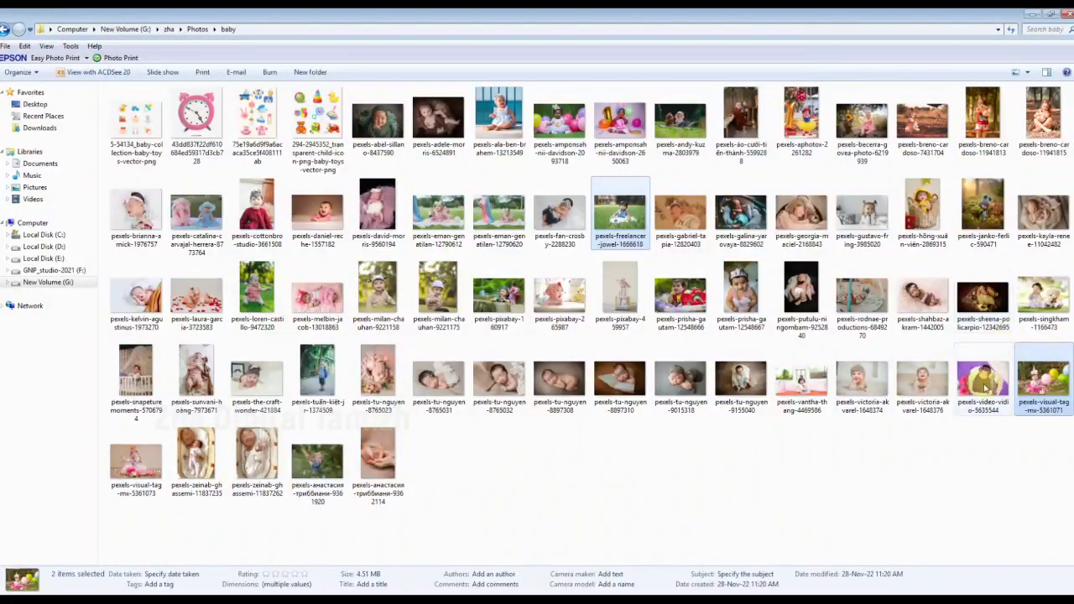
key("alt+Tab")
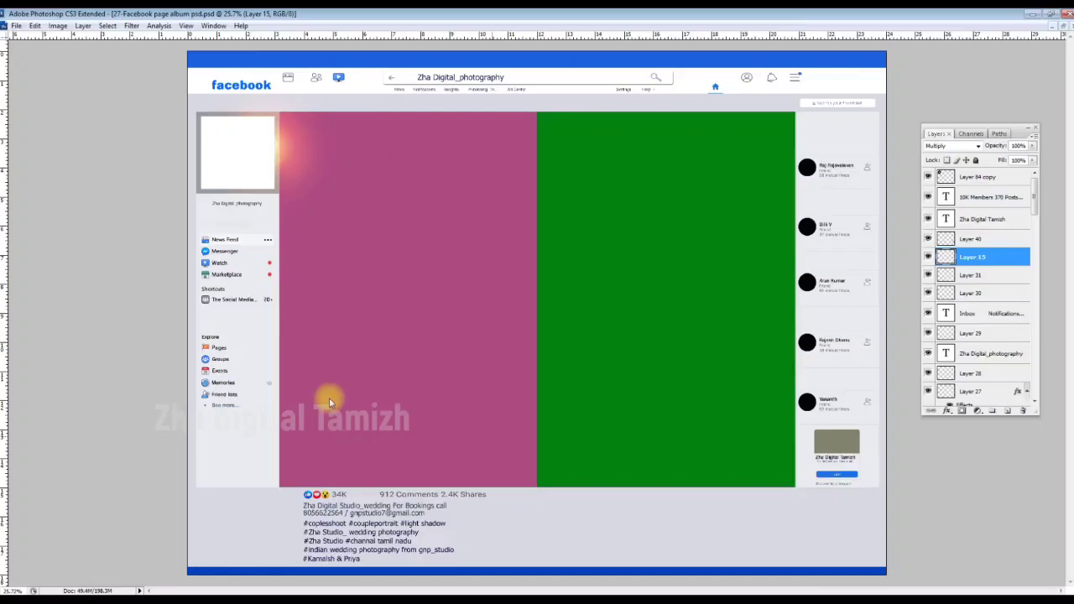
key("ctrl+Tab")
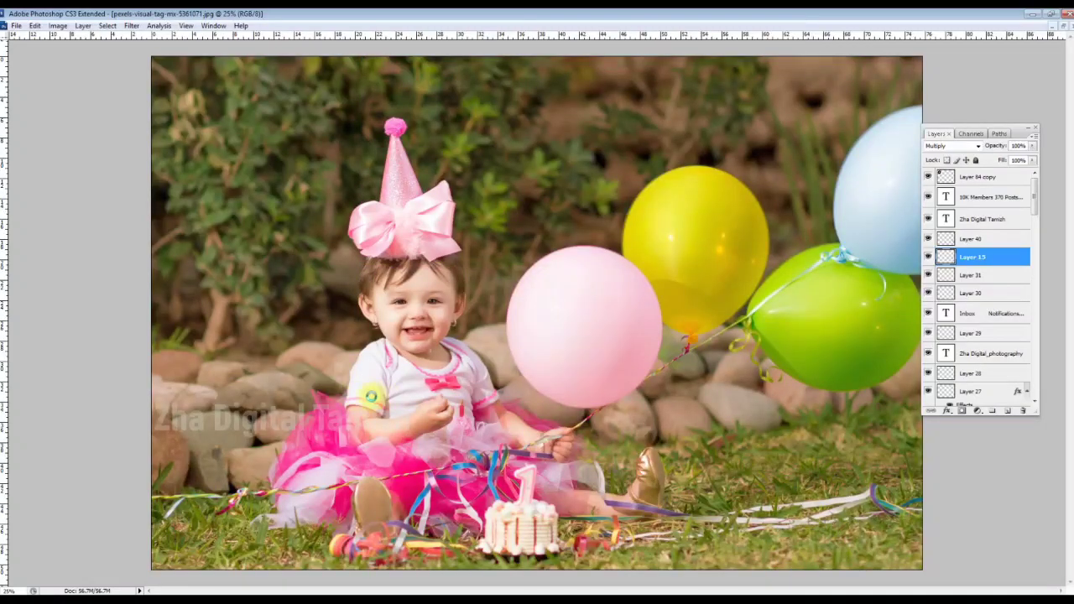
key("ctrl+Tab")
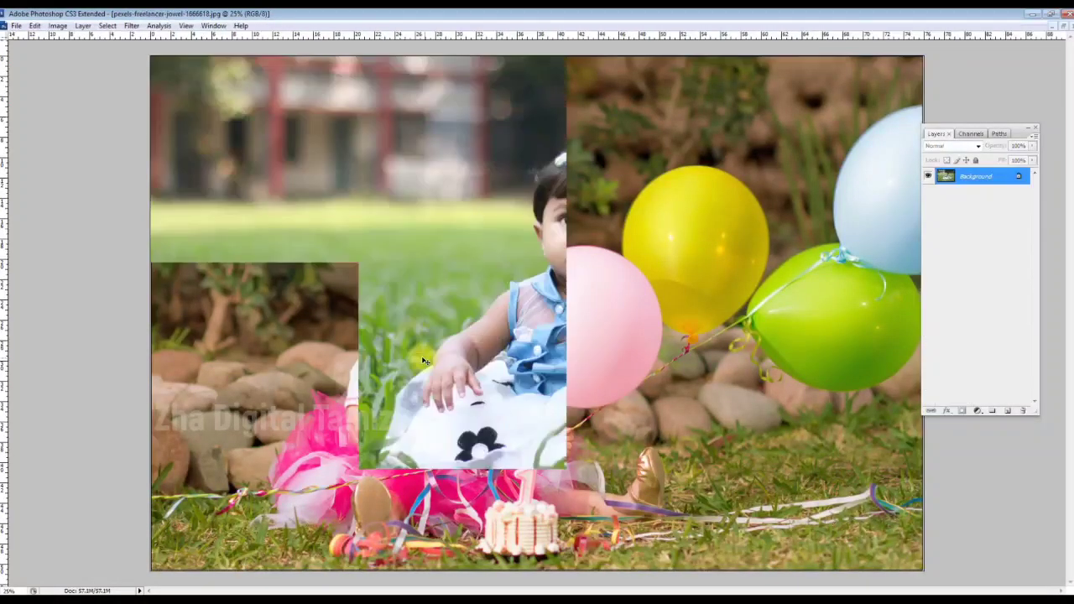
left_click(1062, 28)
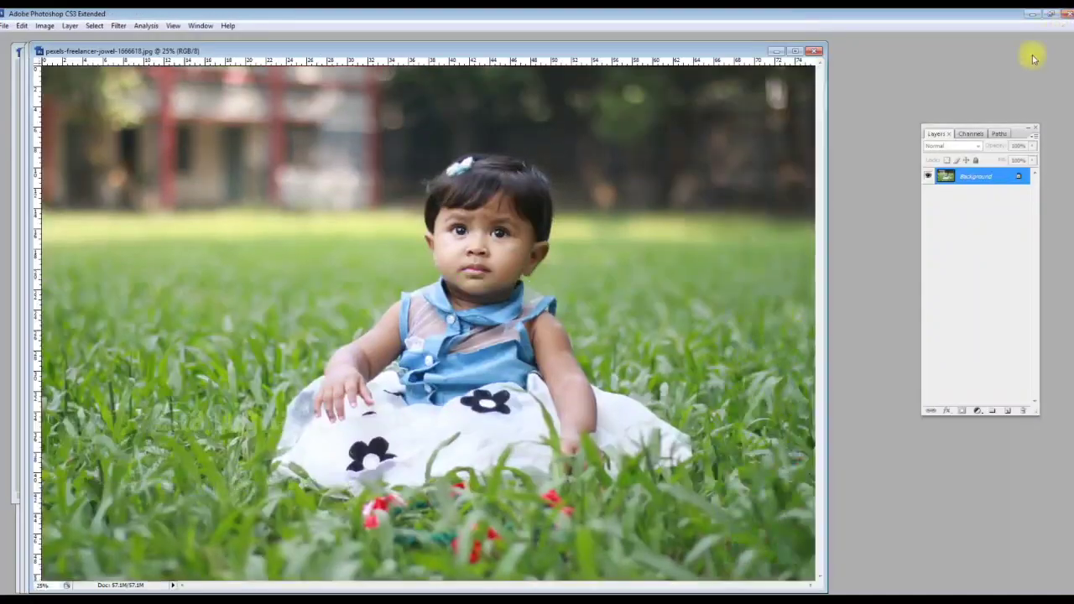
Target the green frame layer, drag in the grass photo, clip it with Ctrl+Alt+G, and enlarge it.
left_click_drag(484, 52, 386, 51)
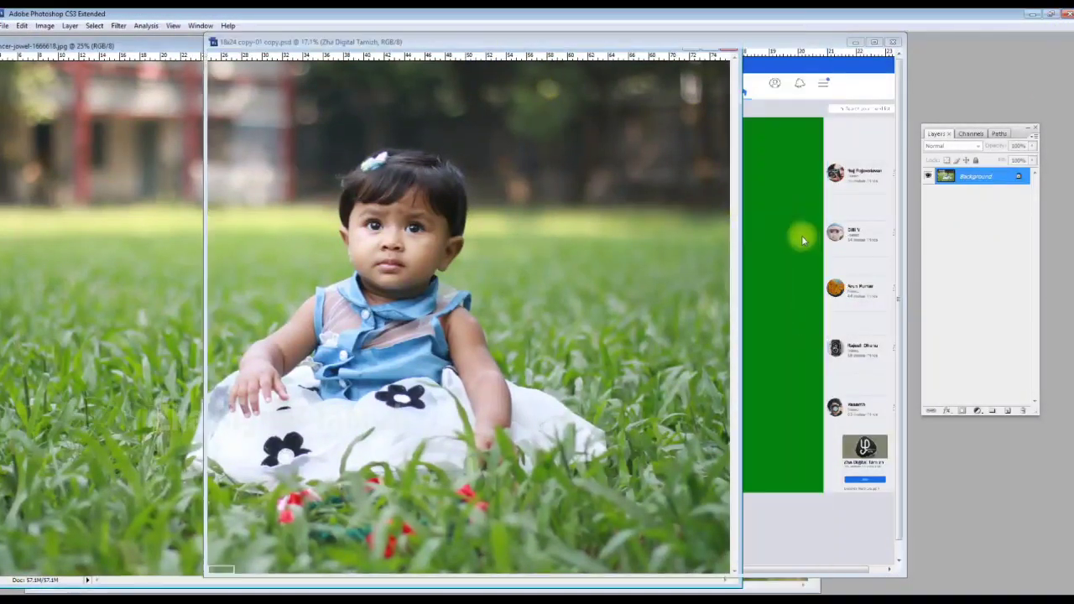
left_click(802, 235)
right_click(672, 277)
left_click(697, 286)
left_click_drag(643, 269, 767, 268)
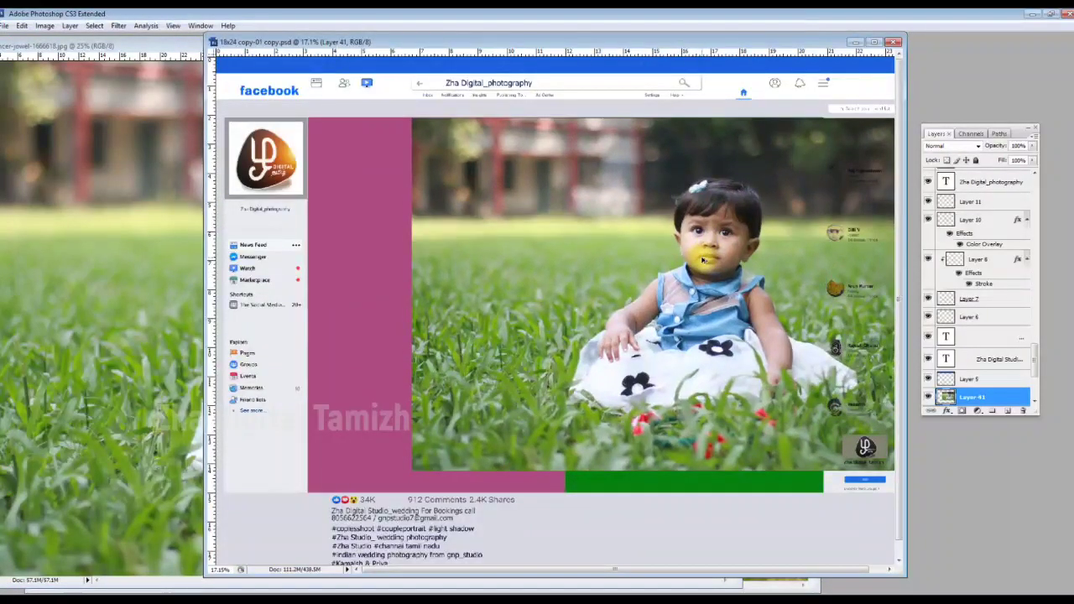
key("ctrl+alt+g")
key("ctrl+t")
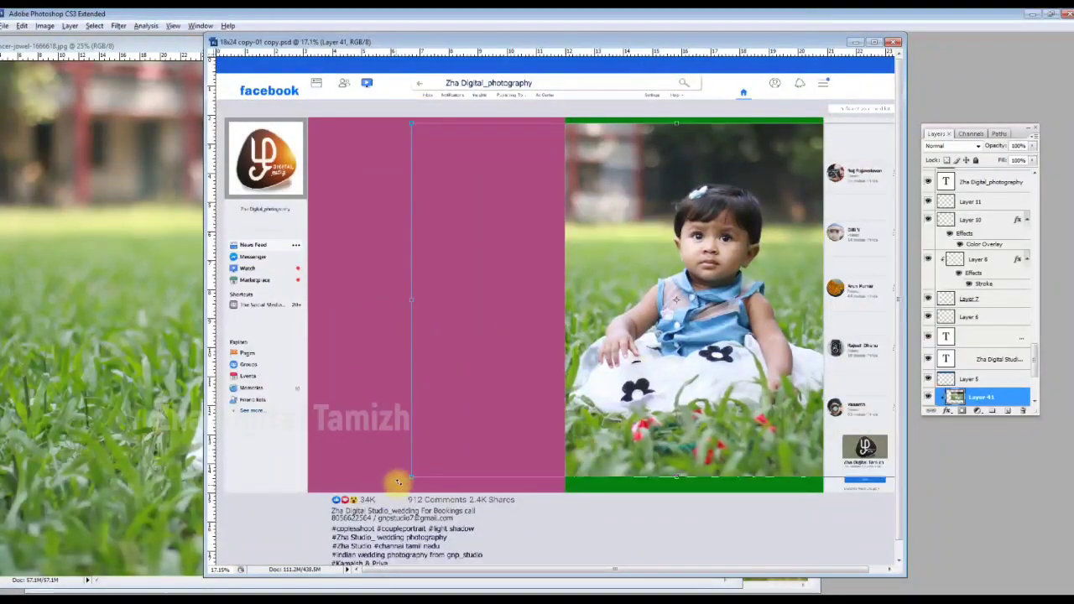
left_click_drag(411, 477, 387, 493)
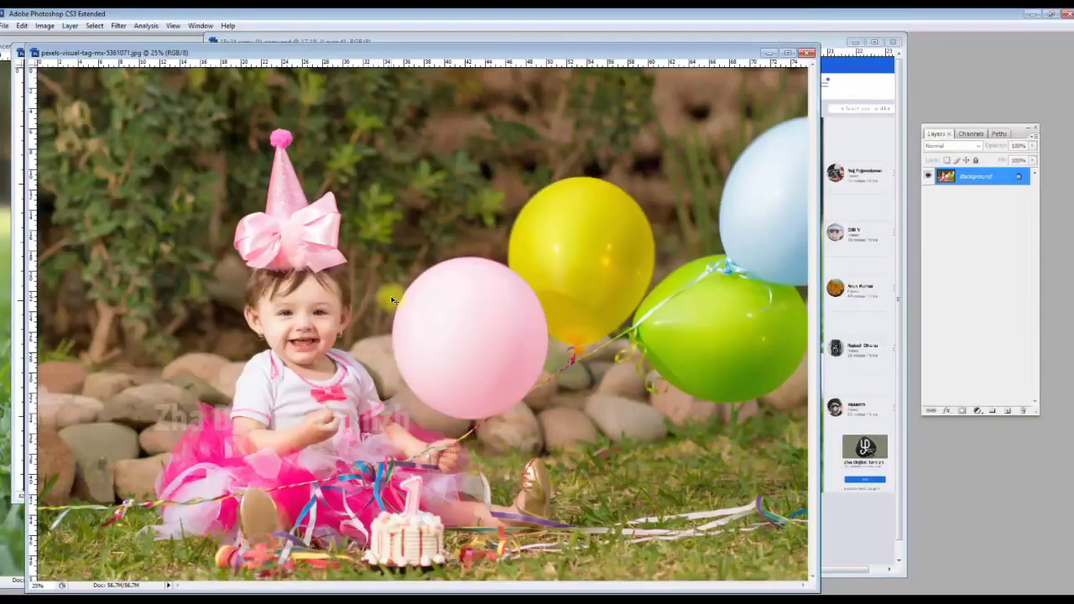
Target pink frame Layer 4 and drag the balloon photo over the pink frame.
left_click_drag(623, 52, 524, 52)
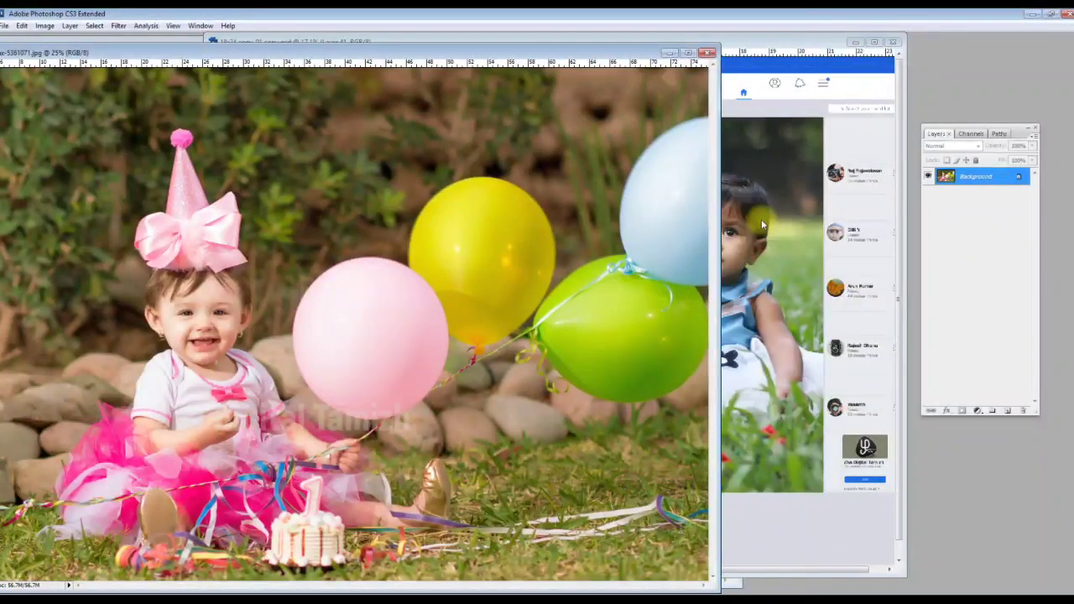
left_click(761, 219)
right_click(400, 237)
left_click(420, 246)
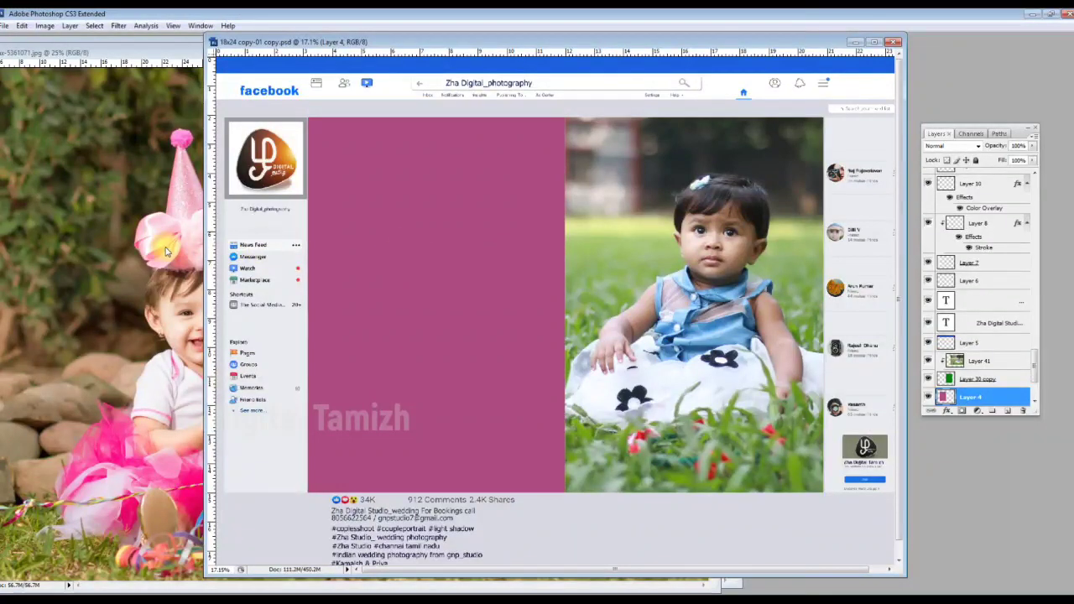
left_click(165, 250)
left_click_drag(733, 271, 733, 271)
left_click_drag(499, 277, 410, 280)
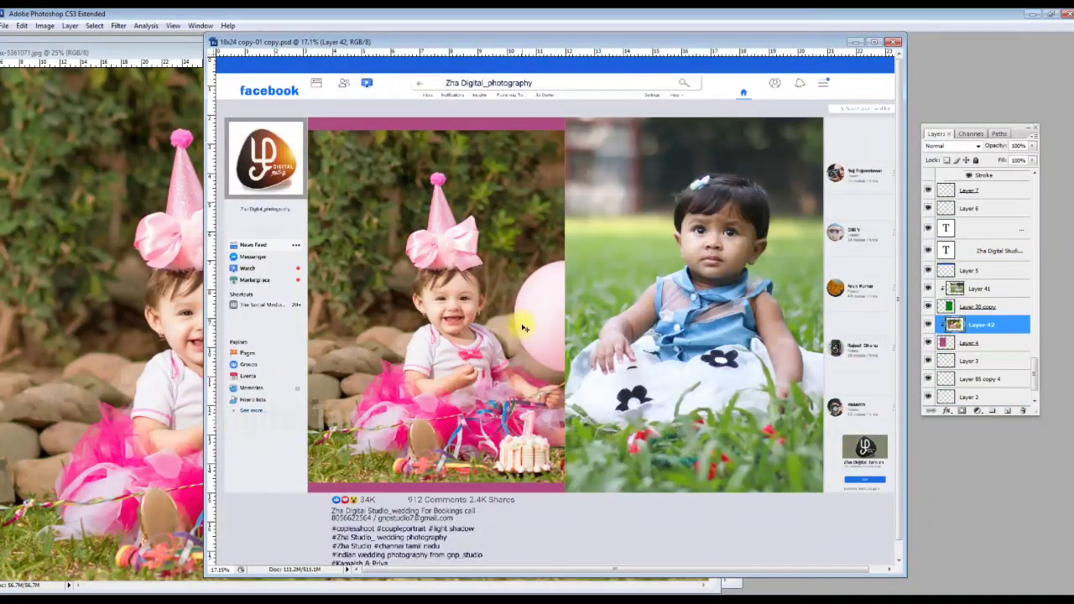
Scale the balloon photo up, shift it left and up to cover the frame, and maximize the album window.
key("ctrl+t")
left_click_drag(816, 486, 862, 505)
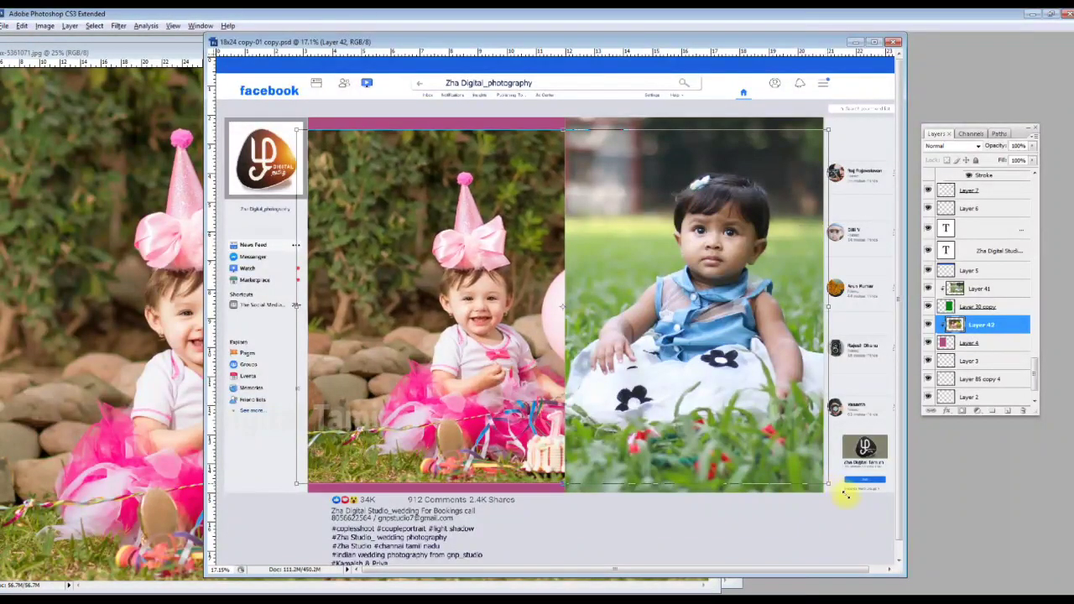
left_click_drag(671, 392, 633, 380)
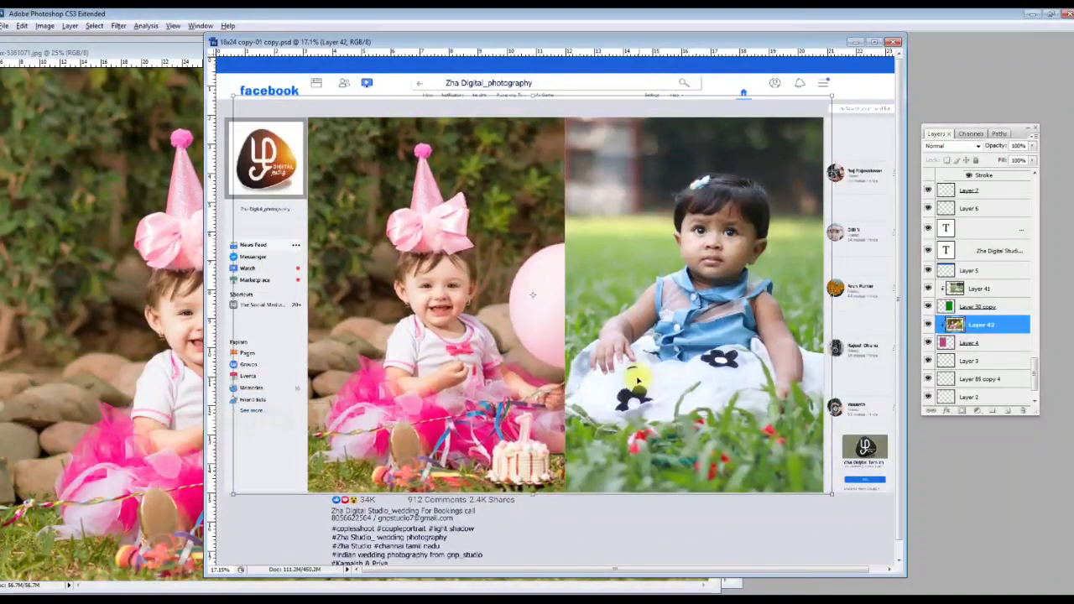
key("Return")
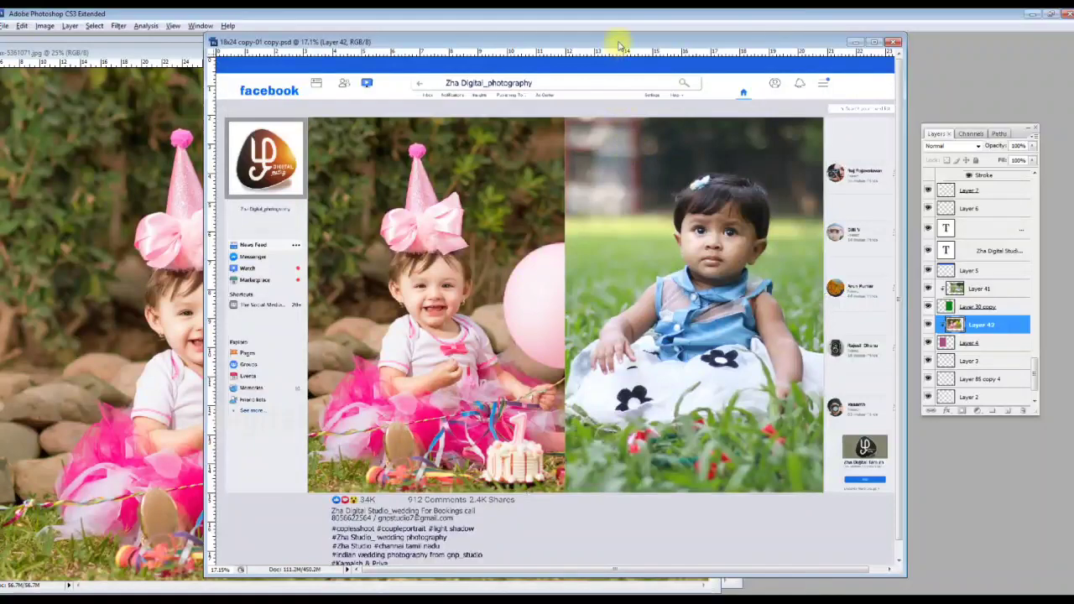
double_click(619, 42)
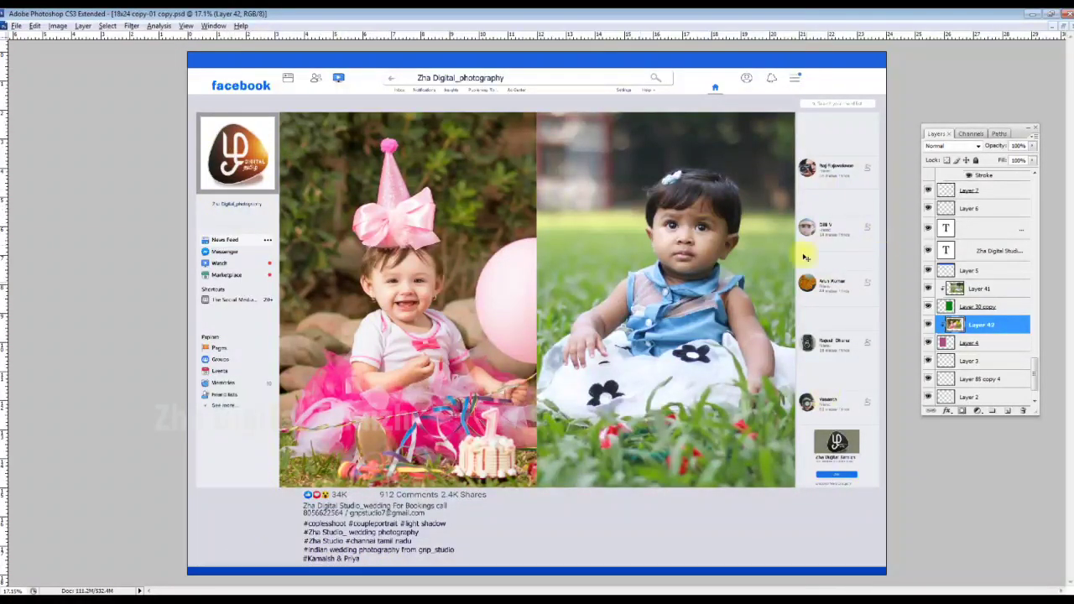
Scroll the Layers panel to the top layout layers so the empty frames show.
scroll(959, 332, "down", 2)
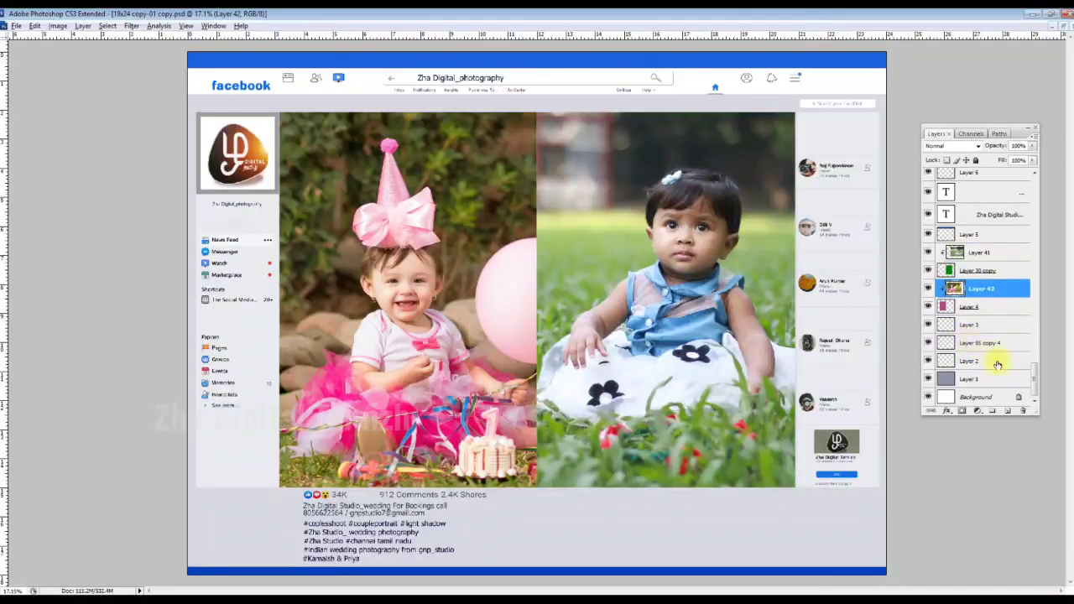
left_click_drag(1037, 382, 1044, 185)
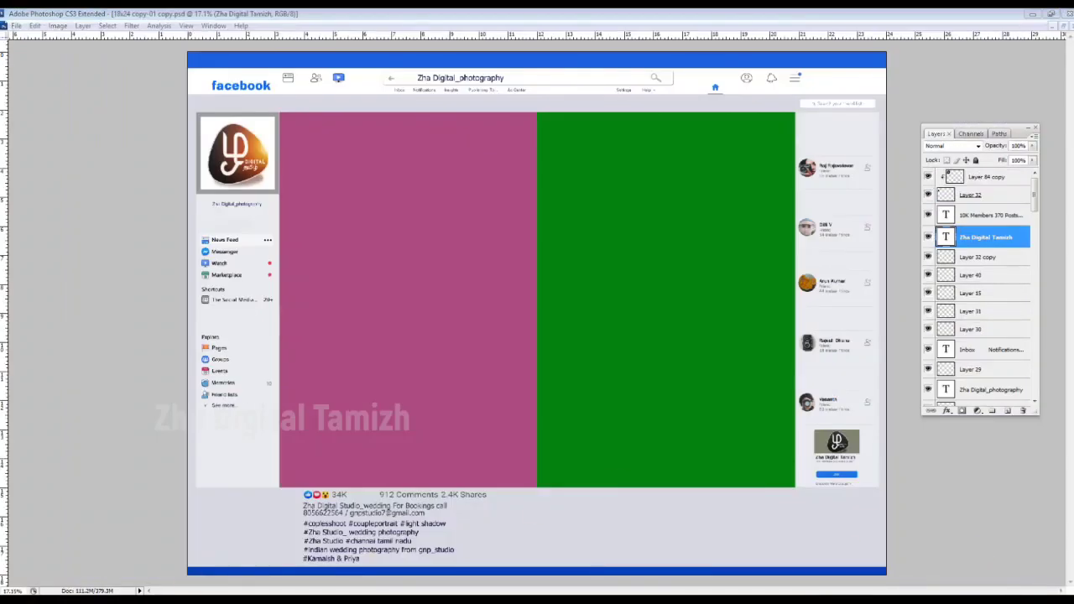
Drag the two selected couple photos from the Photos/couple folder into Photoshop.
left_click(38, 566)
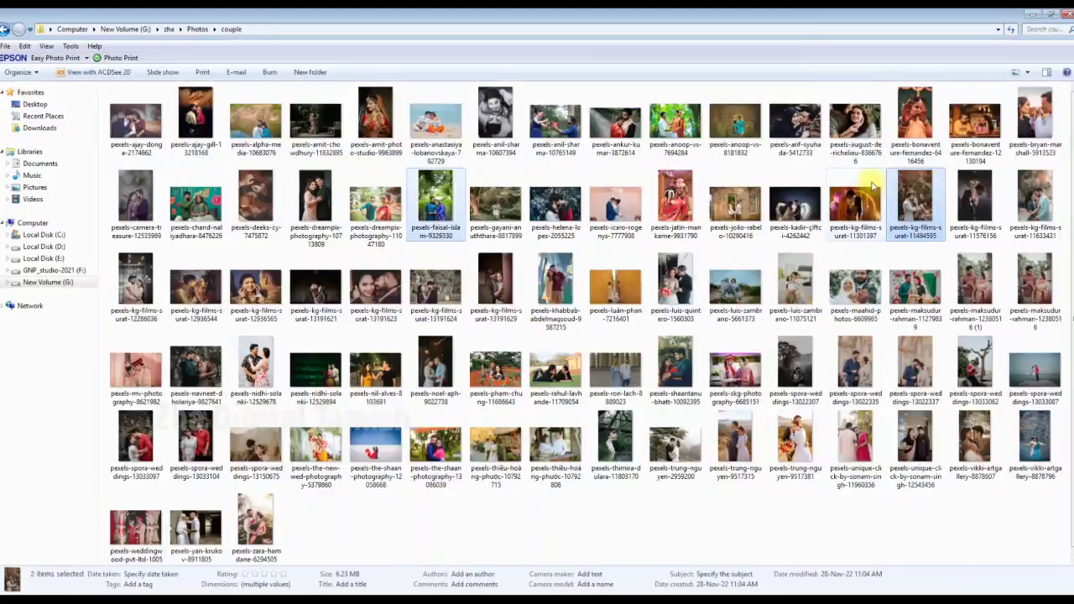
left_click_drag(912, 205, 366, 296)
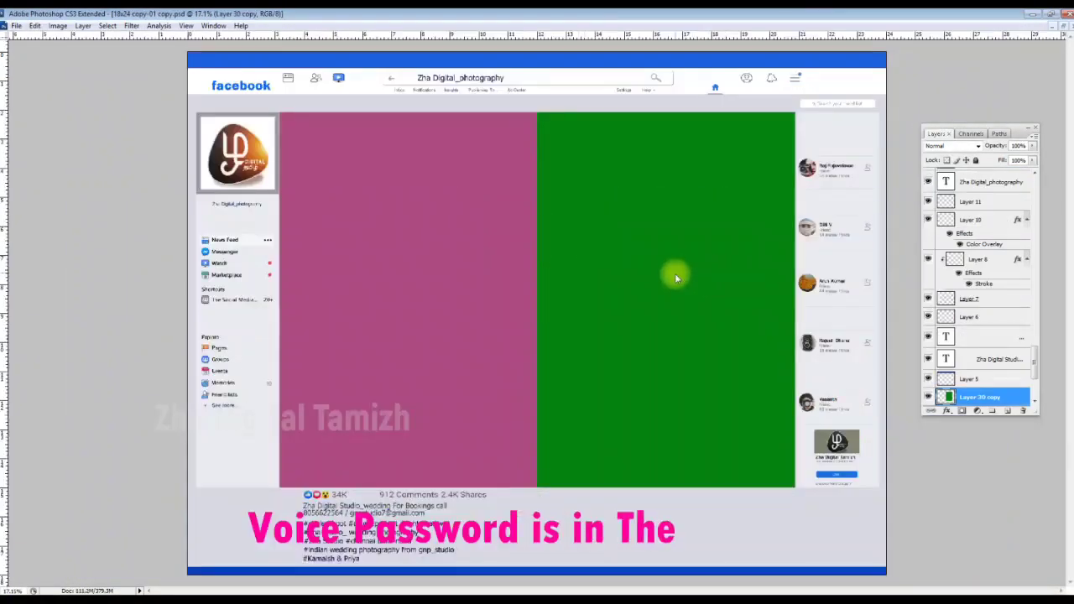
Paste the first couple photo clipped into the green panel and position it.
right_click(676, 272)
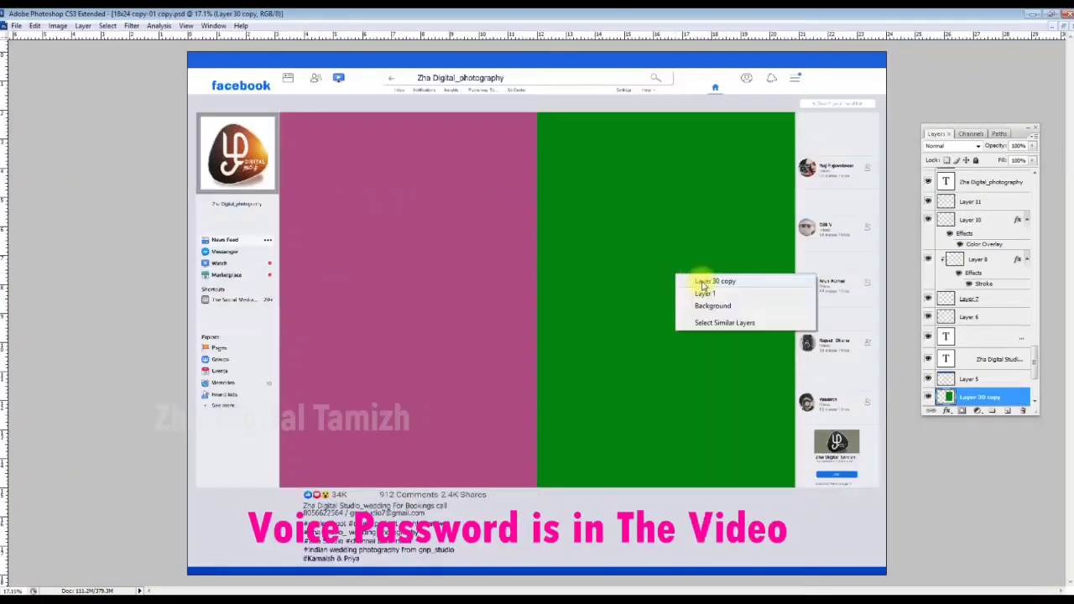
left_click(703, 284)
key("ctrl+v")
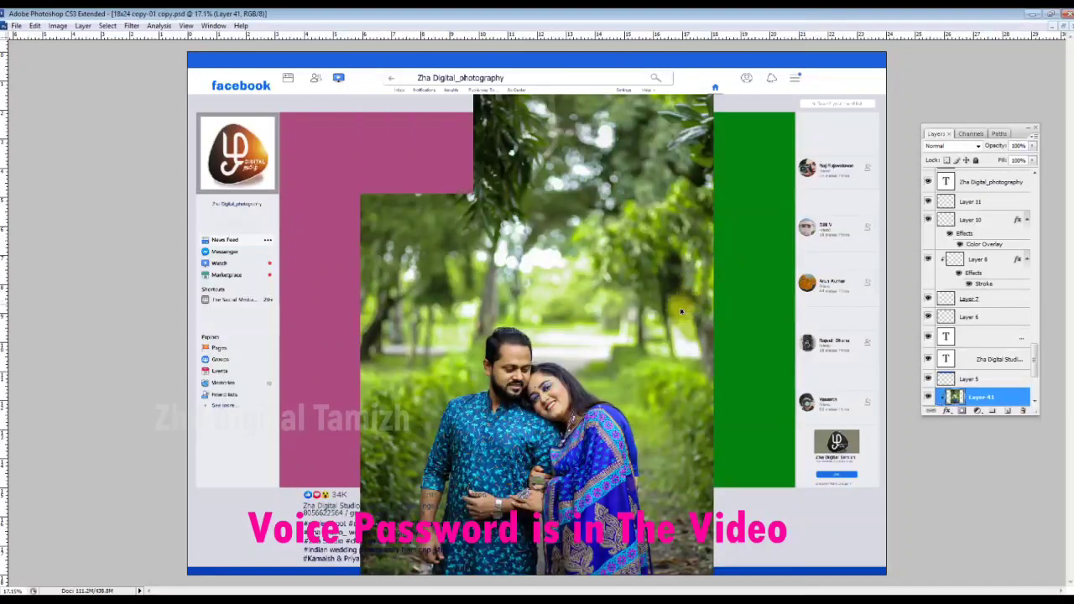
key("ctrl+alt+g")
mouse_move(696, 267)
left_mouse_down()
mouse_move(714, 248)
mouse_move(727, 307)
left_mouse_up()
Close both couple photo documents without saving, keeping the second photo copied.
key("ctrl+Tab")
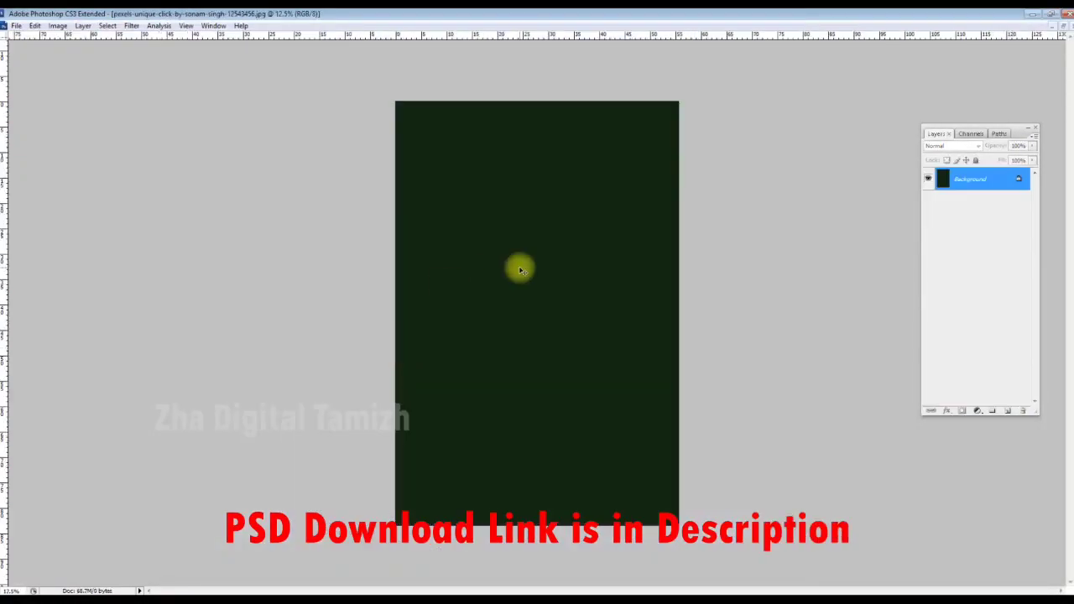
key("ctrl+w")
left_click(518, 235)
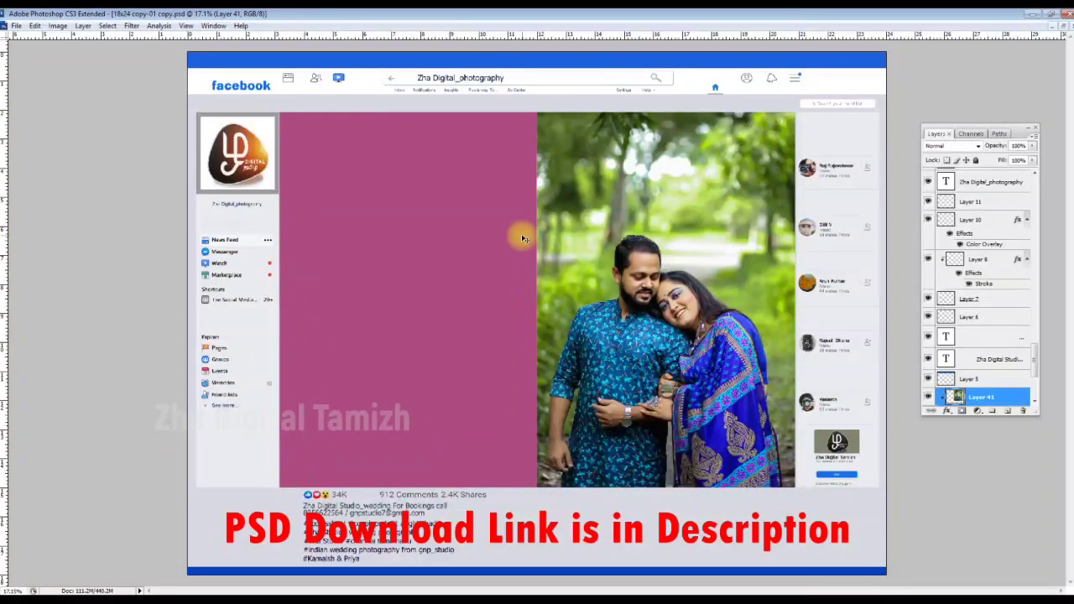
key("ctrl+Tab")
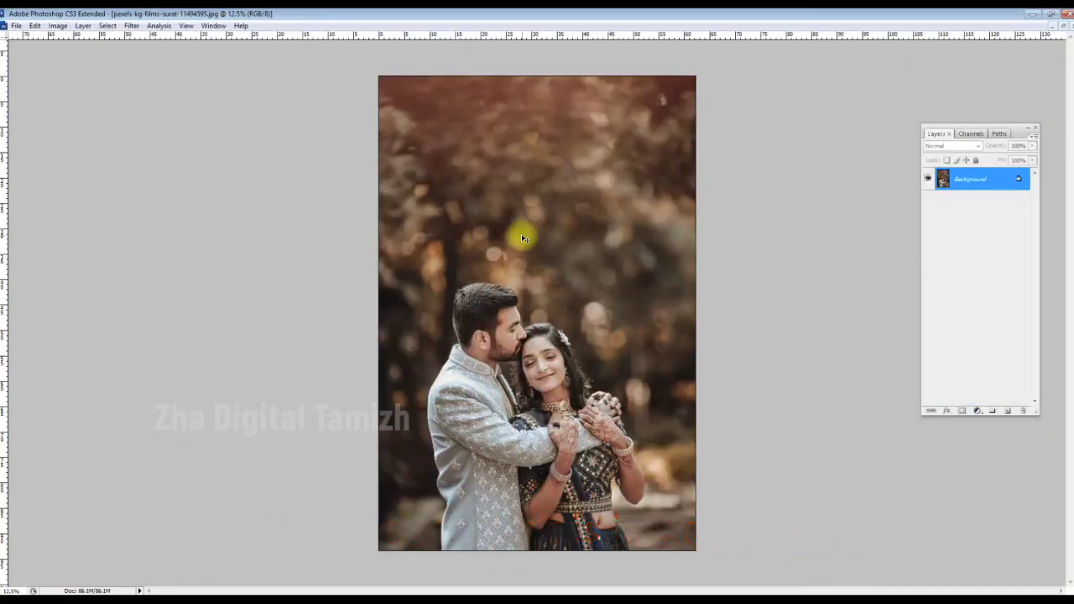
key("ctrl+Tab")
key("ctrl+w")
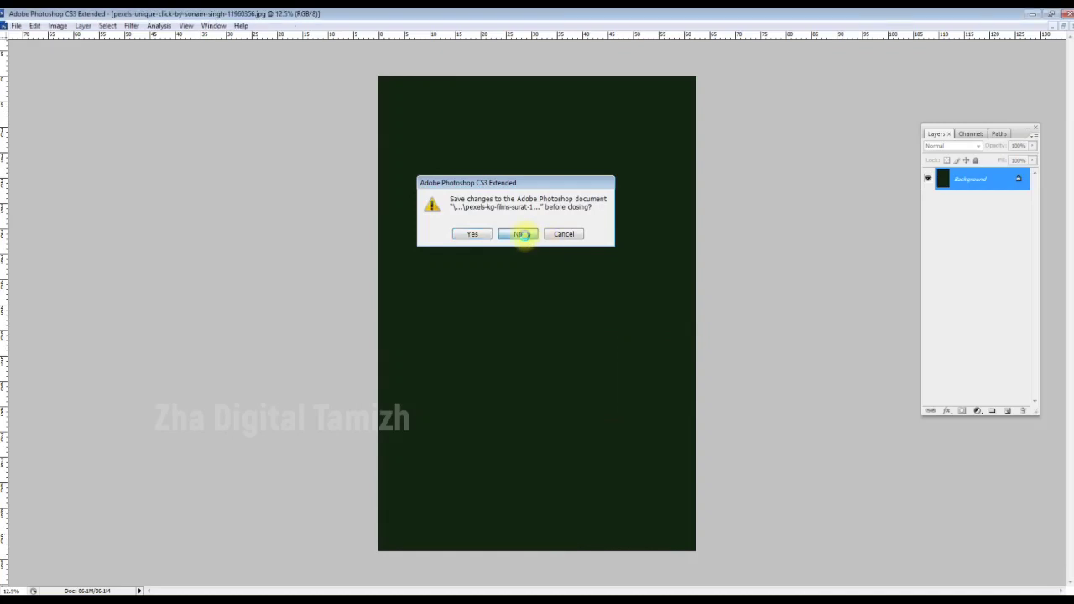
left_click(518, 235)
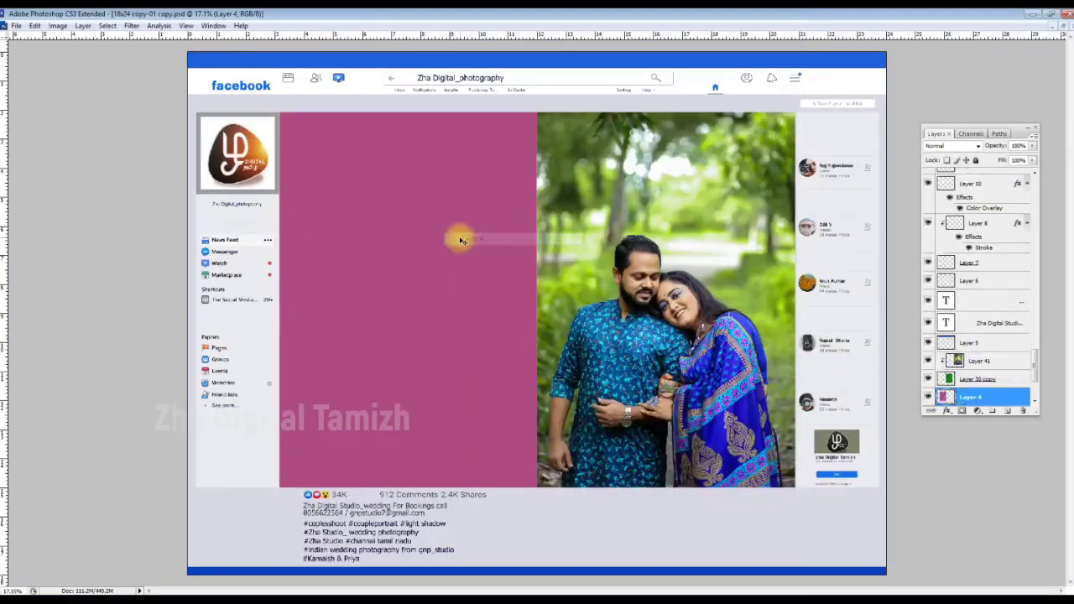
Paste the second couple photo into the pink panel and adjust its position.
key("ctrl+v")
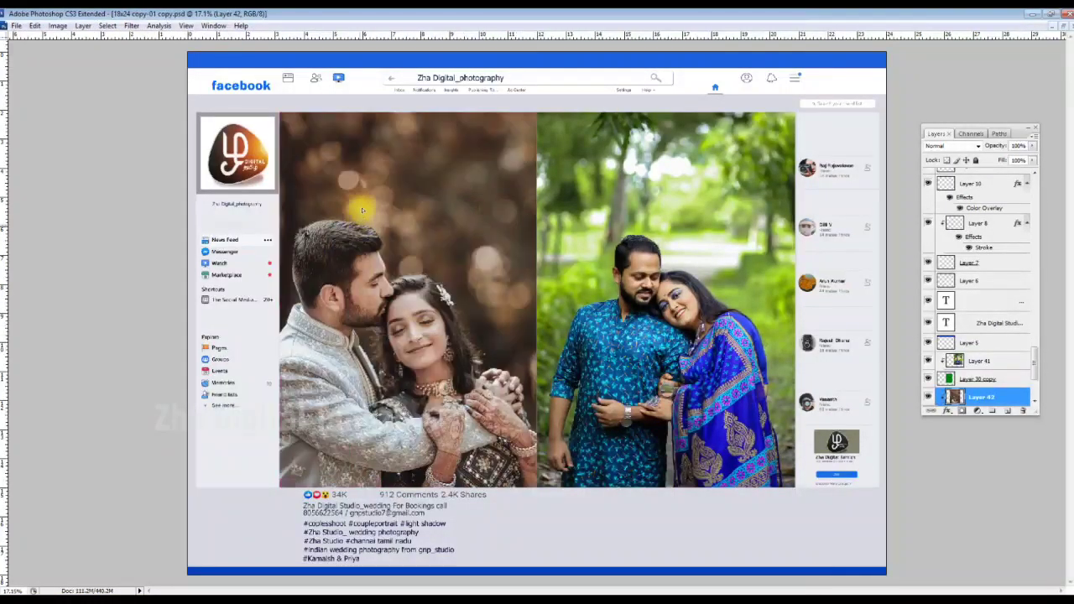
left_click_drag(361, 294, 431, 227)
left_click_drag(402, 298, 414, 326)
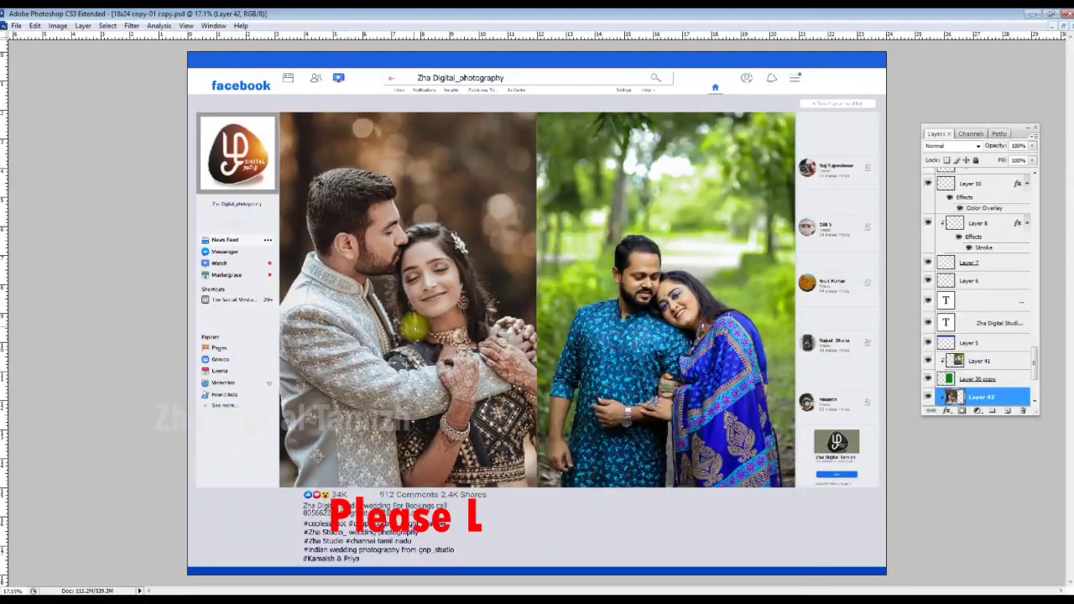
key("ctrl+minus")
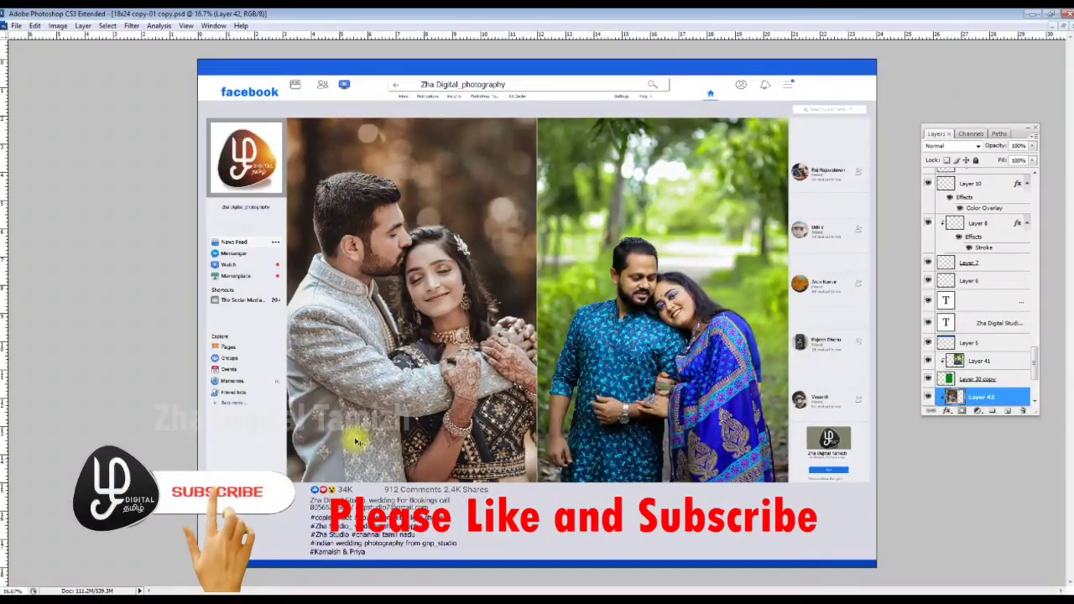
scroll(965, 277, "down", 3)
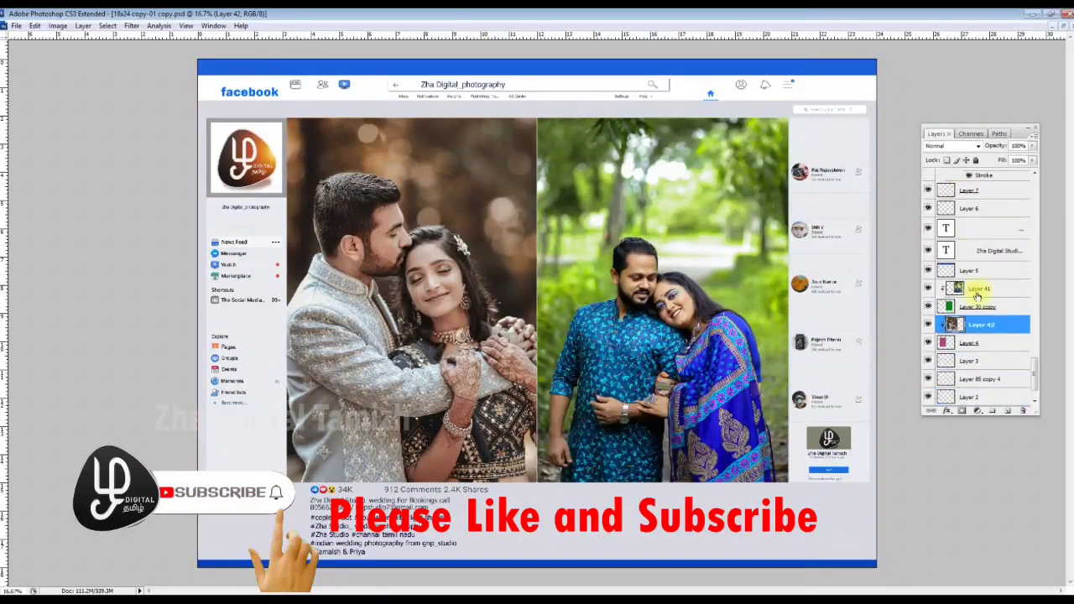
scroll(999, 276, "up", 5)
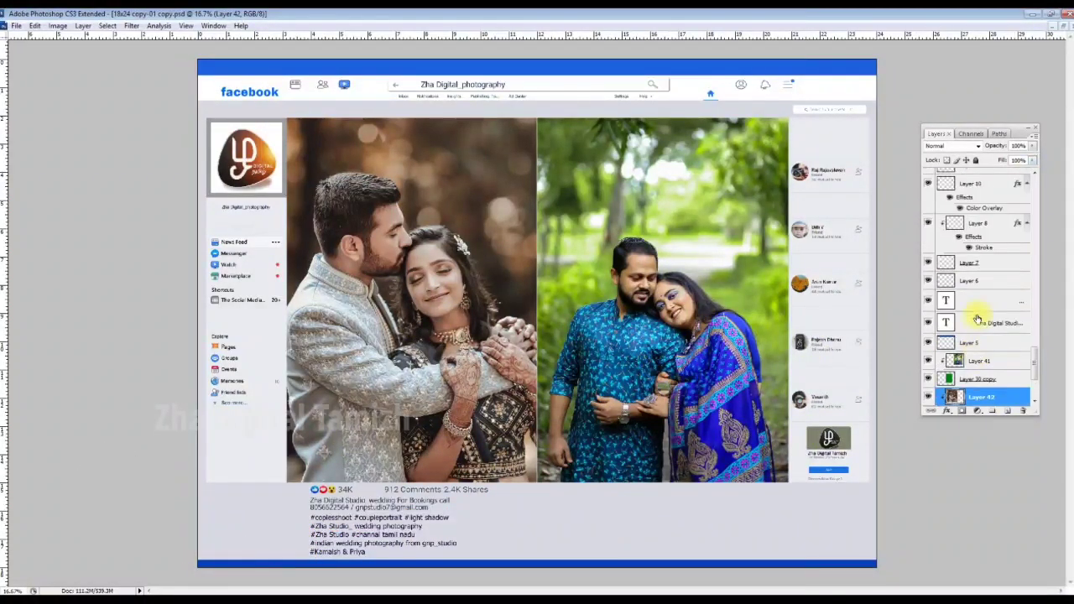
scroll(977, 310, "up", 5)
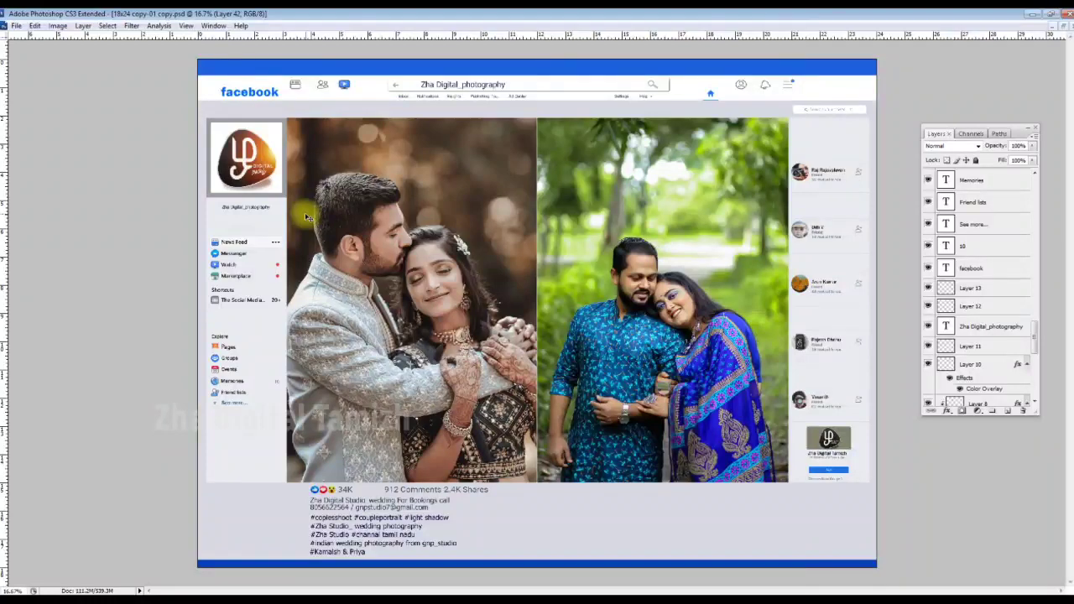
key("ctrl+0")
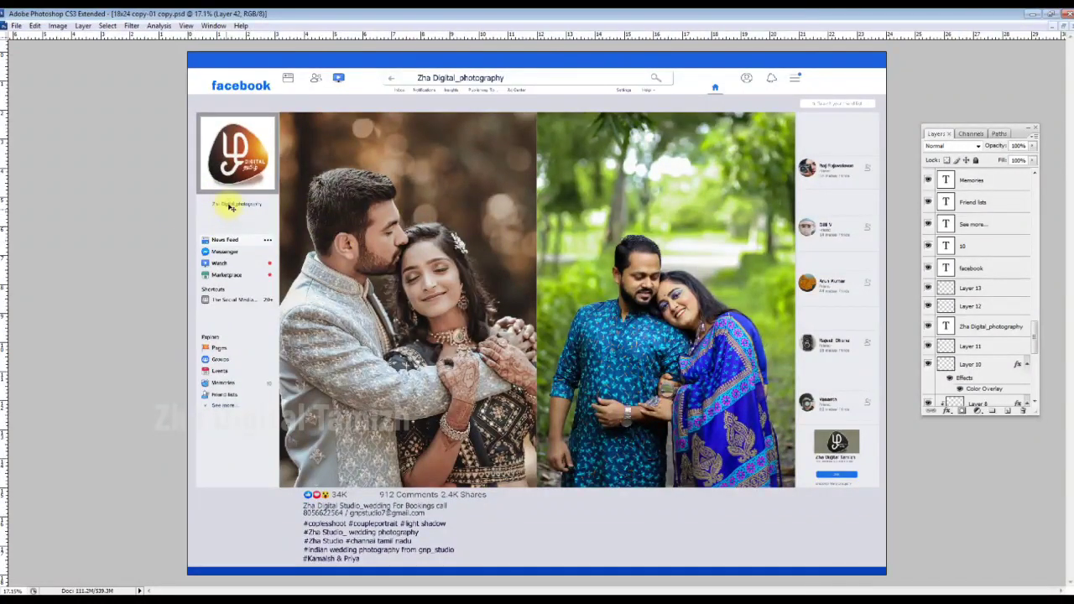
double_click(233, 204)
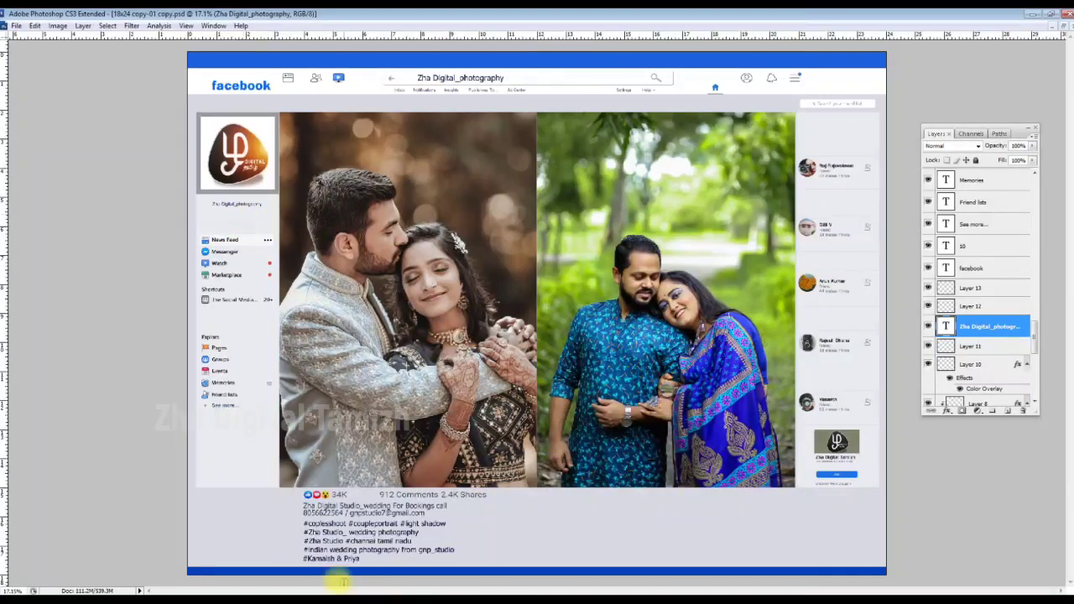
double_click(306, 506)
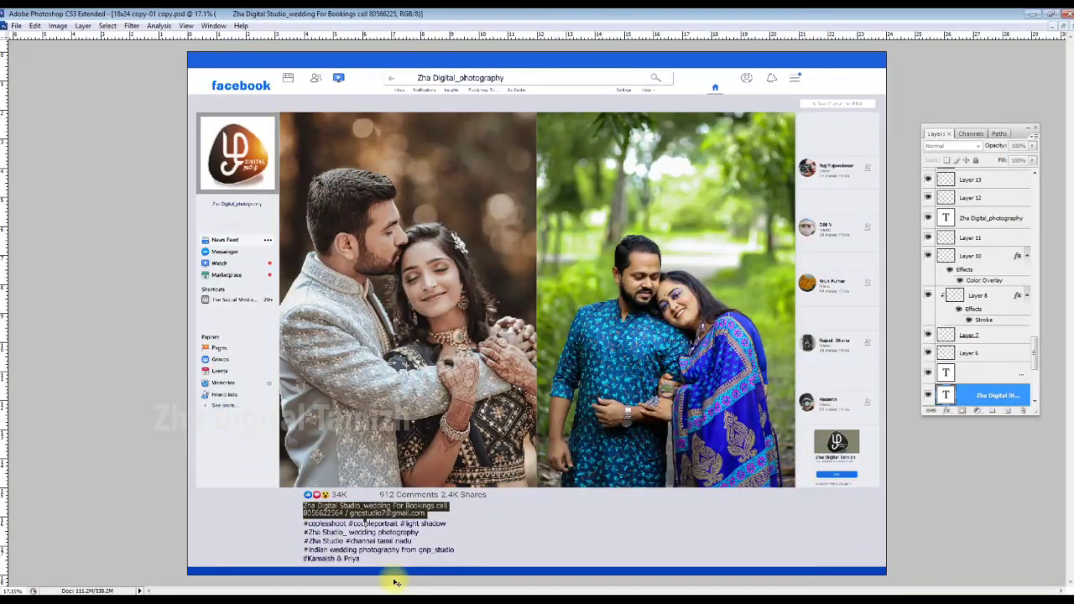
left_click_drag(357, 550, 333, 568)
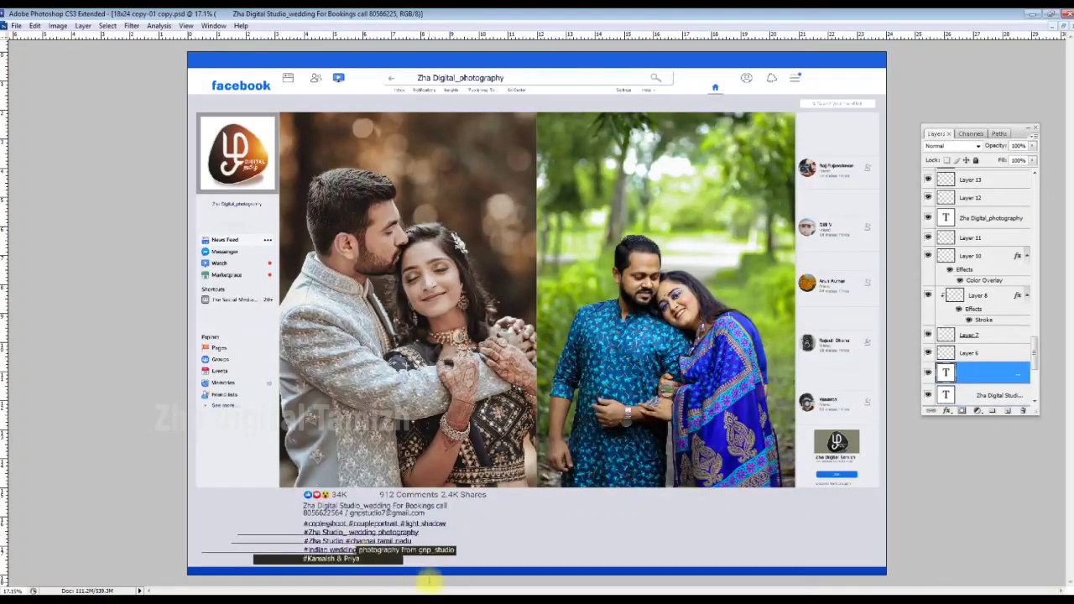
left_click(333, 566)
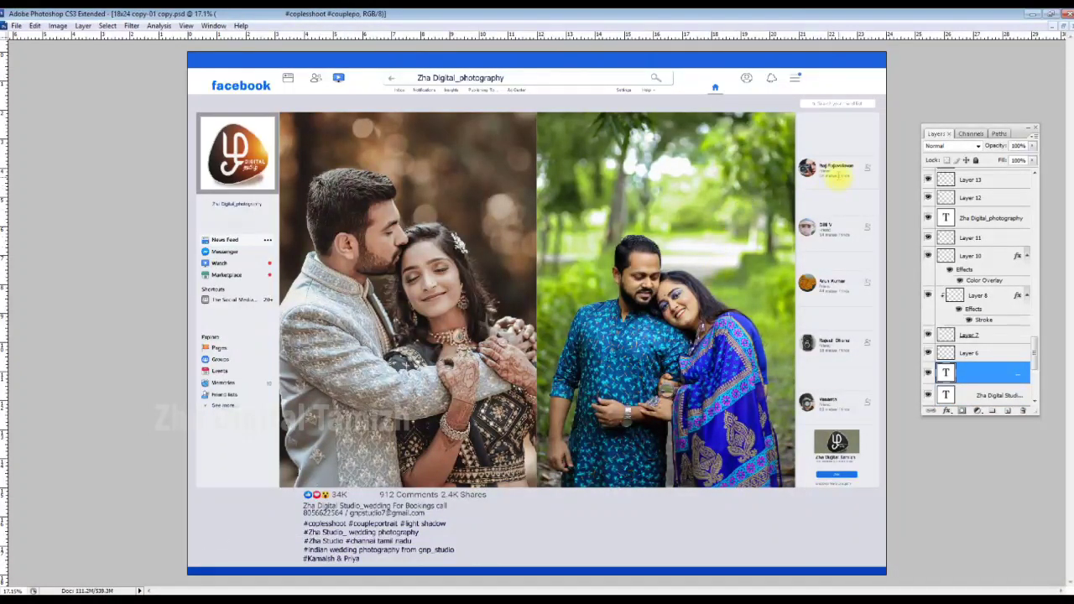
double_click(832, 167)
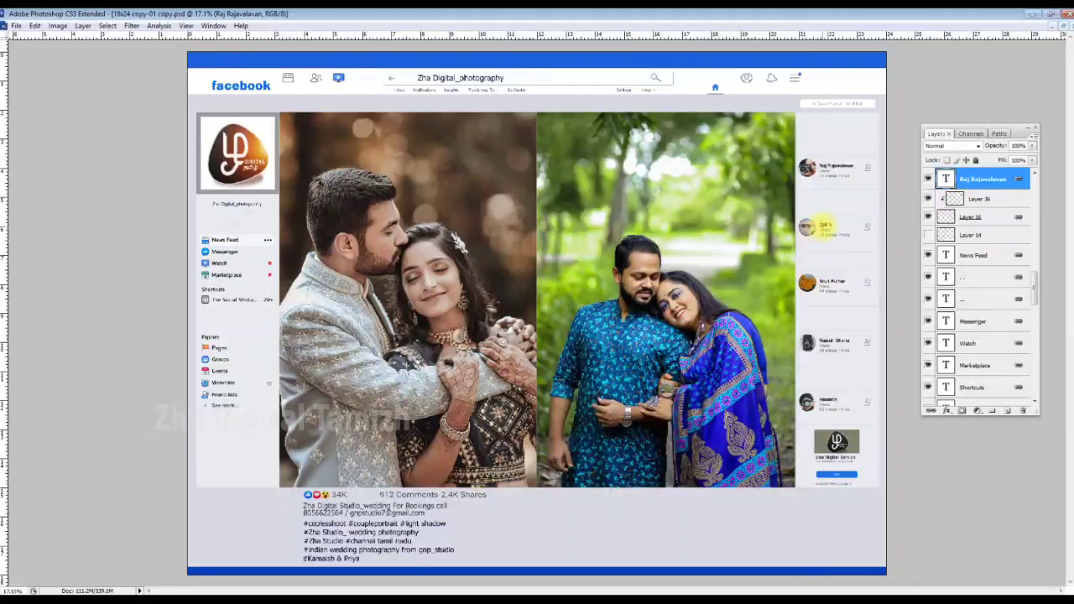
double_click(824, 227)
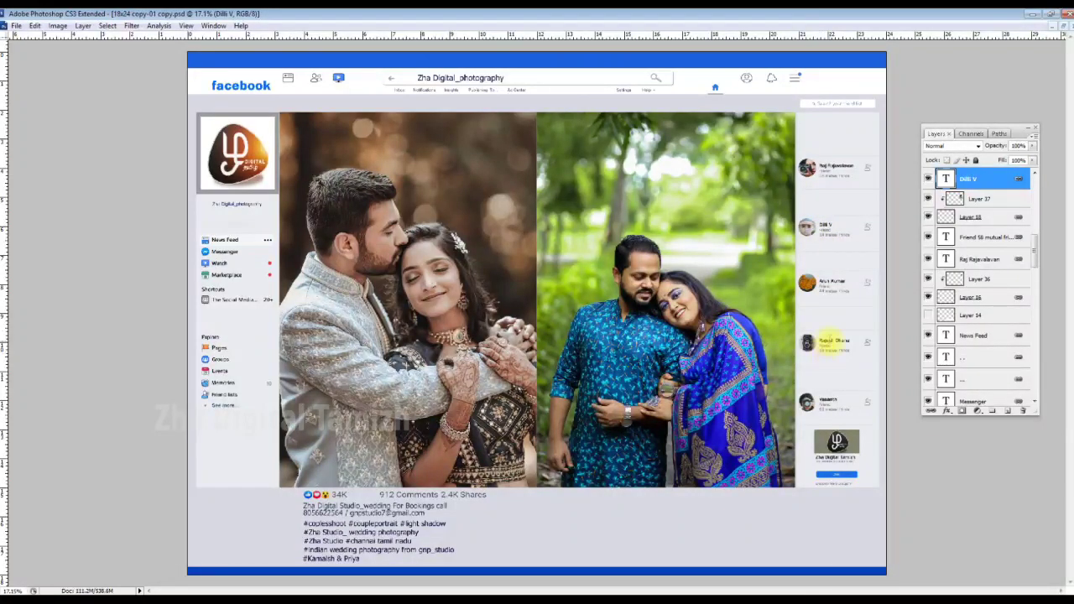
double_click(831, 340)
double_click(826, 399)
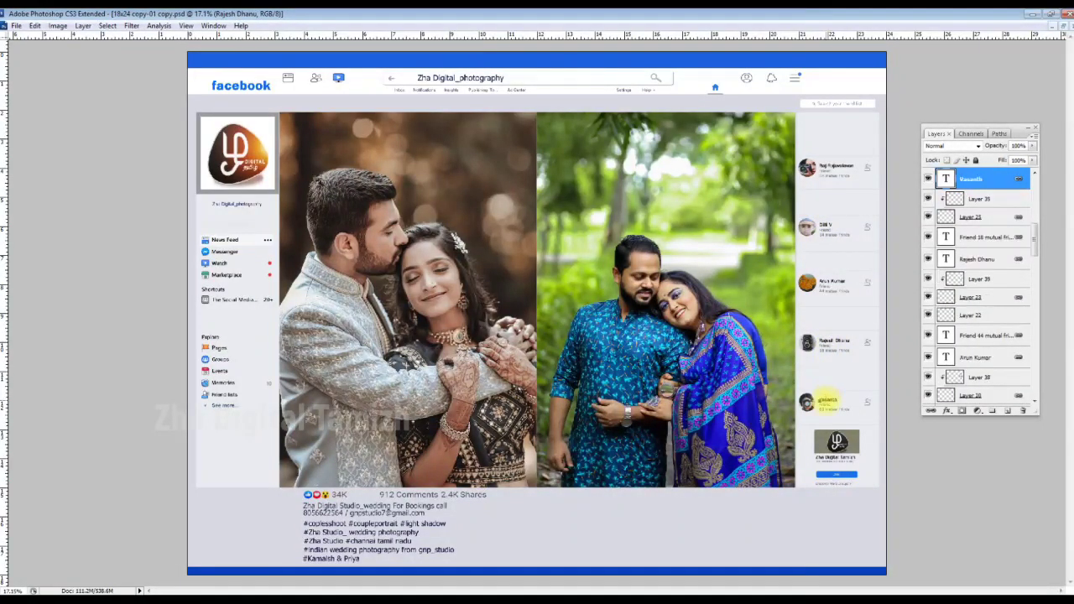
left_click(780, 408)
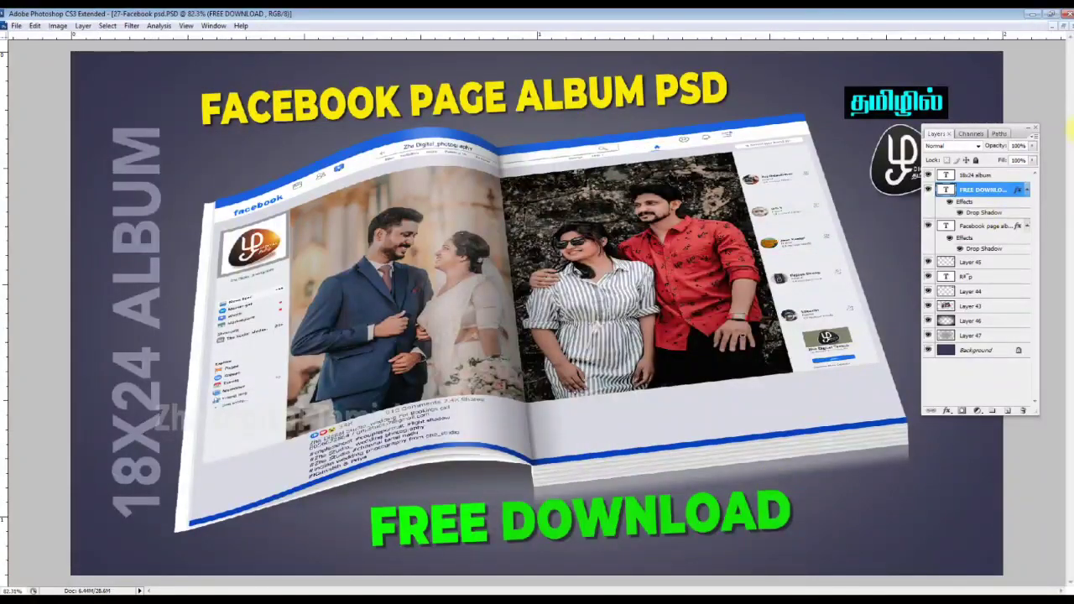
Close the floating Layers panel to show the full open-book mockup.
left_click(1035, 129)
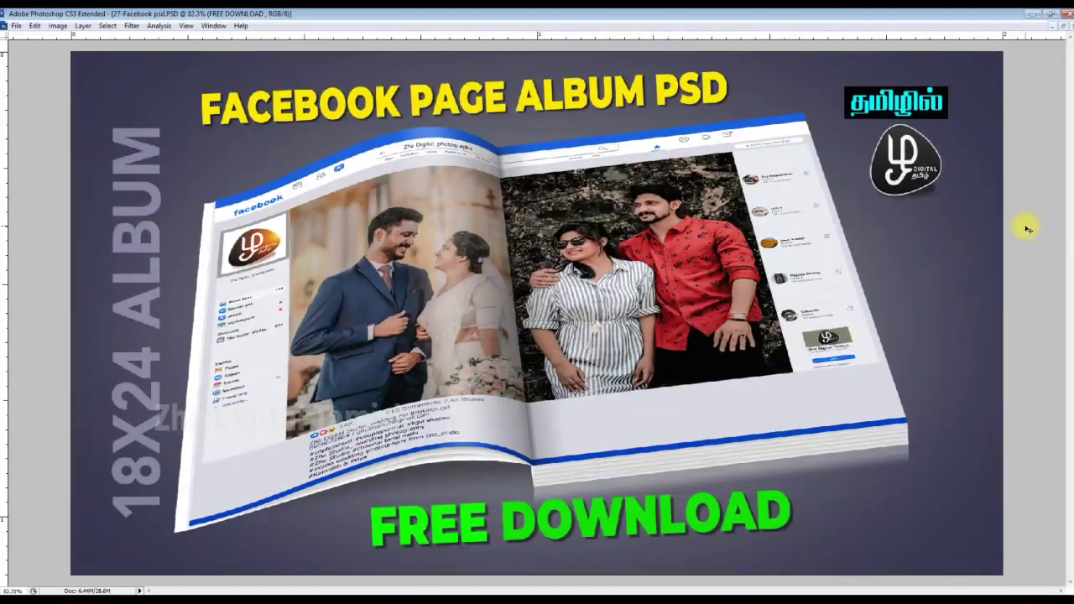